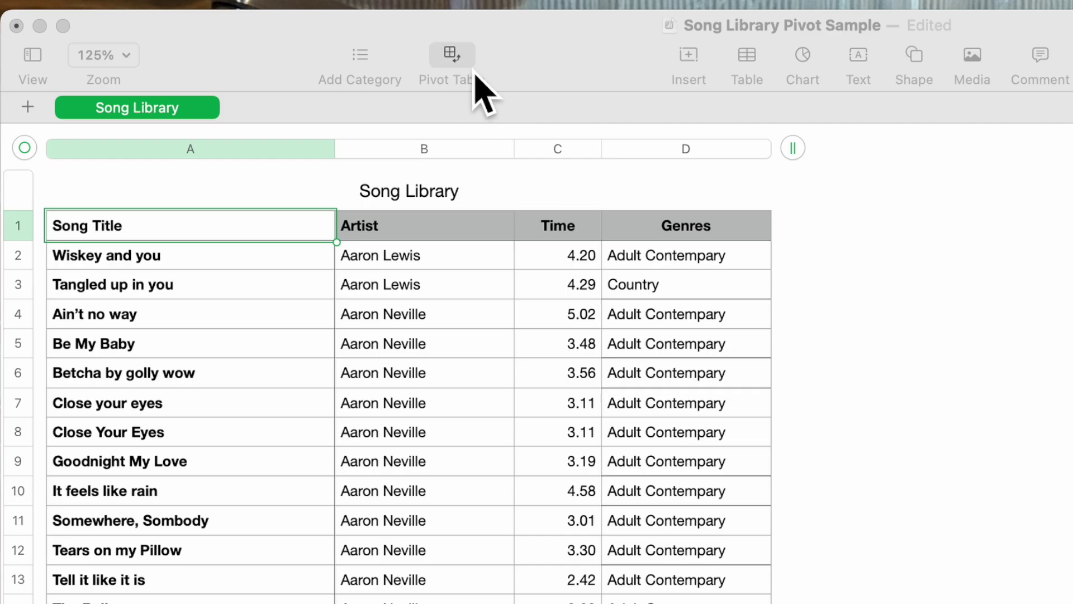
Step: Create a pivot table from Song Library and show its Song Title, Artist, Time and Genres fields
click(475, 84)
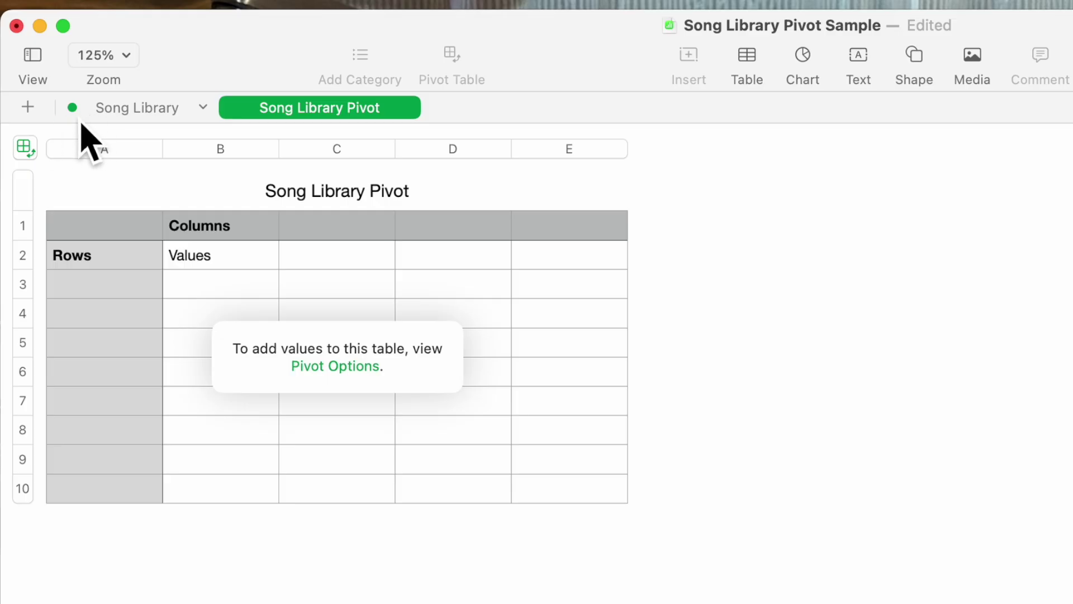
click(293, 370)
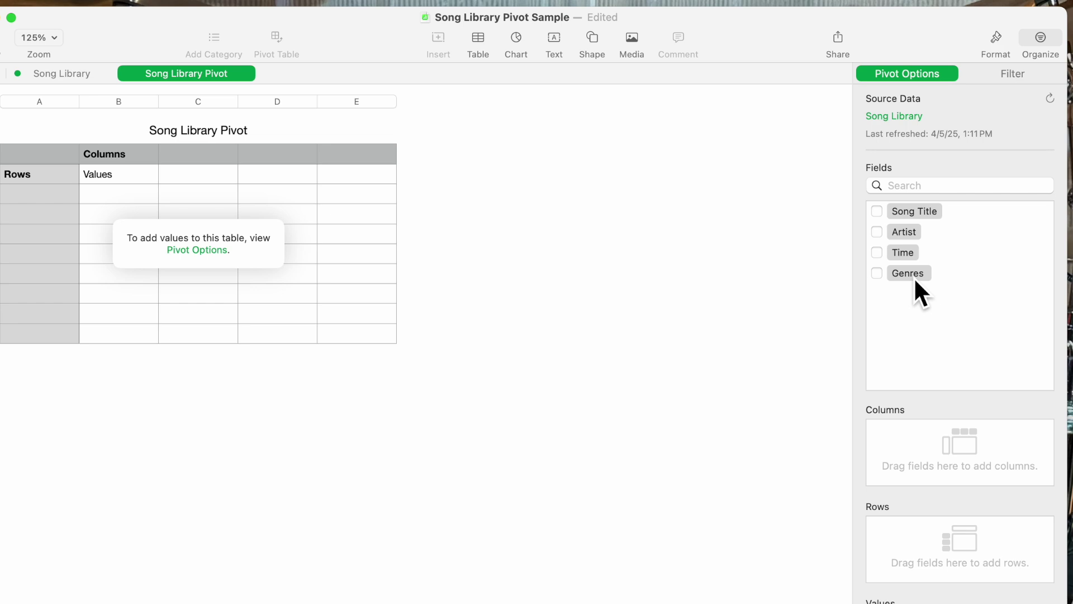
Step: Put Genres in Columns and Artist, Song Title and Time in Rows, then widen columns A and B to fit names
drag(915, 281, 901, 439)
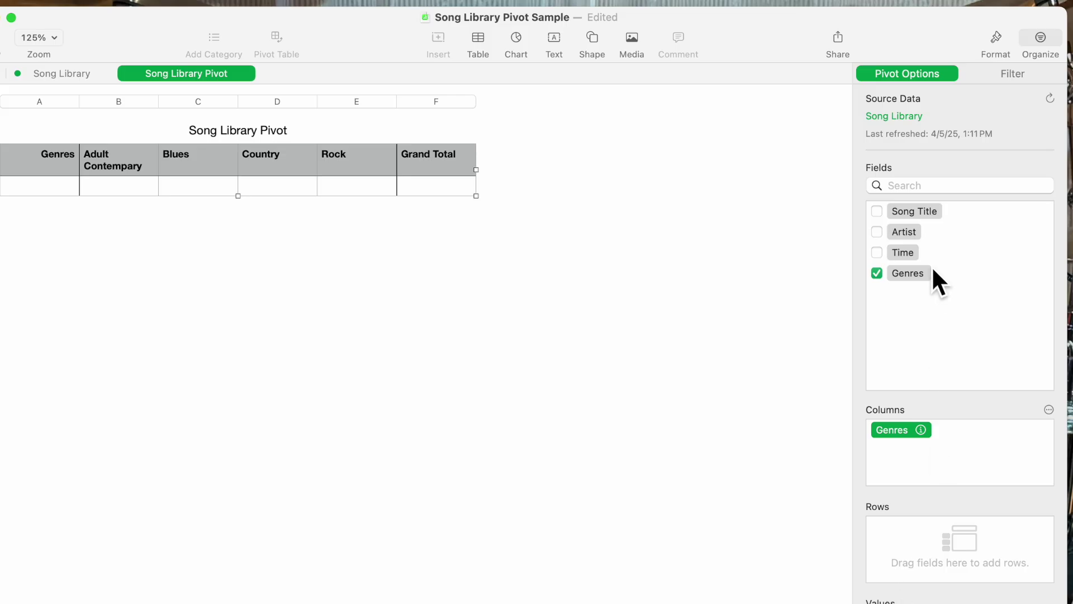
drag(907, 239, 894, 539)
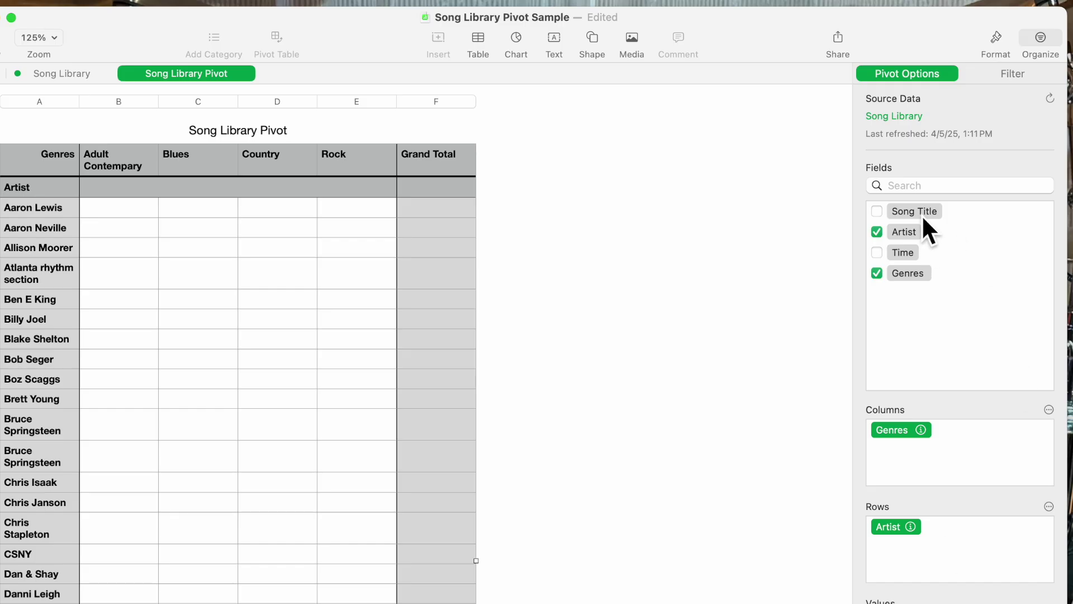
drag(922, 212, 906, 549)
drag(909, 252, 922, 562)
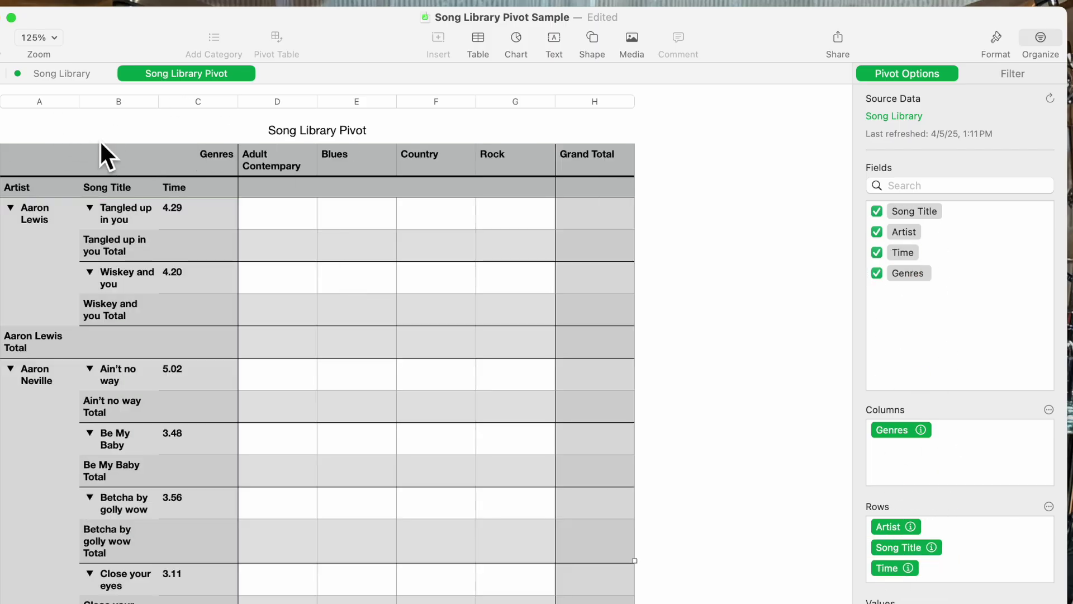
drag(80, 102, 114, 106)
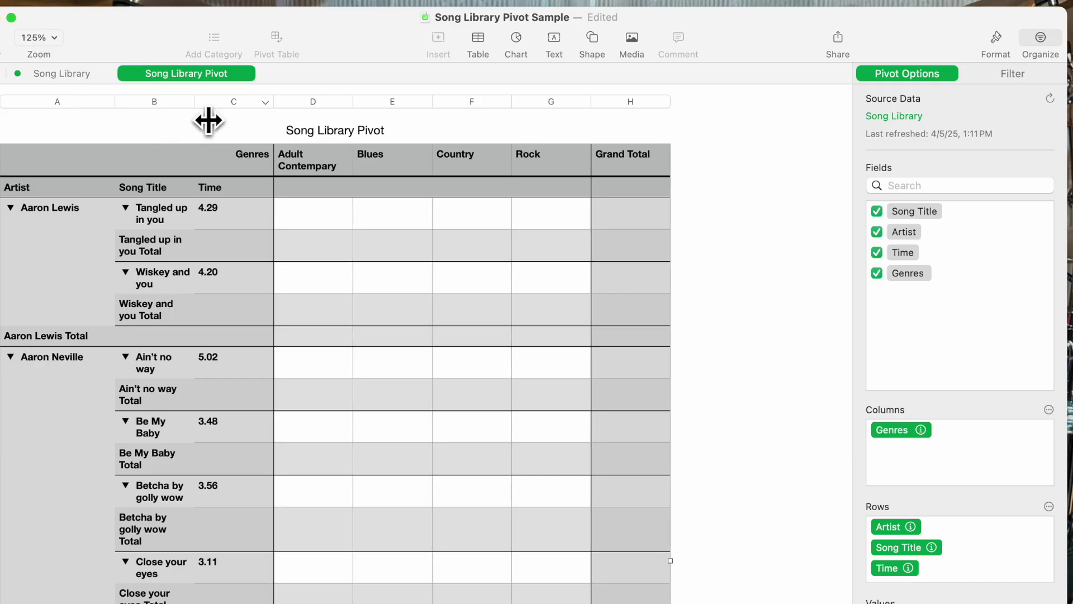
drag(212, 118, 281, 124)
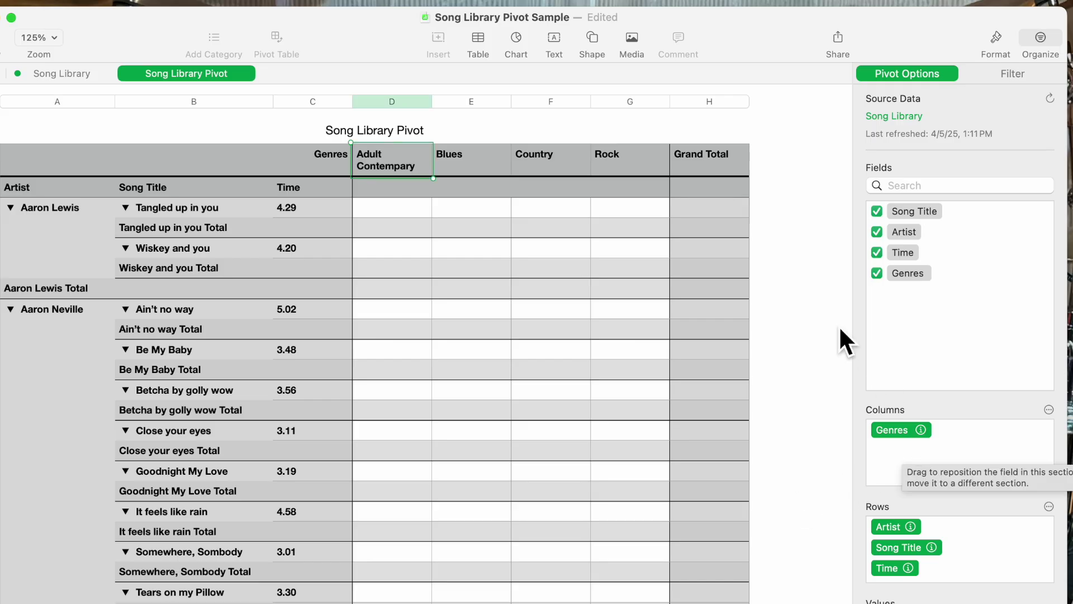
Step: Remove Genres, Time, Artist and Song Title to leave the pivot empty
click(877, 273)
click(881, 253)
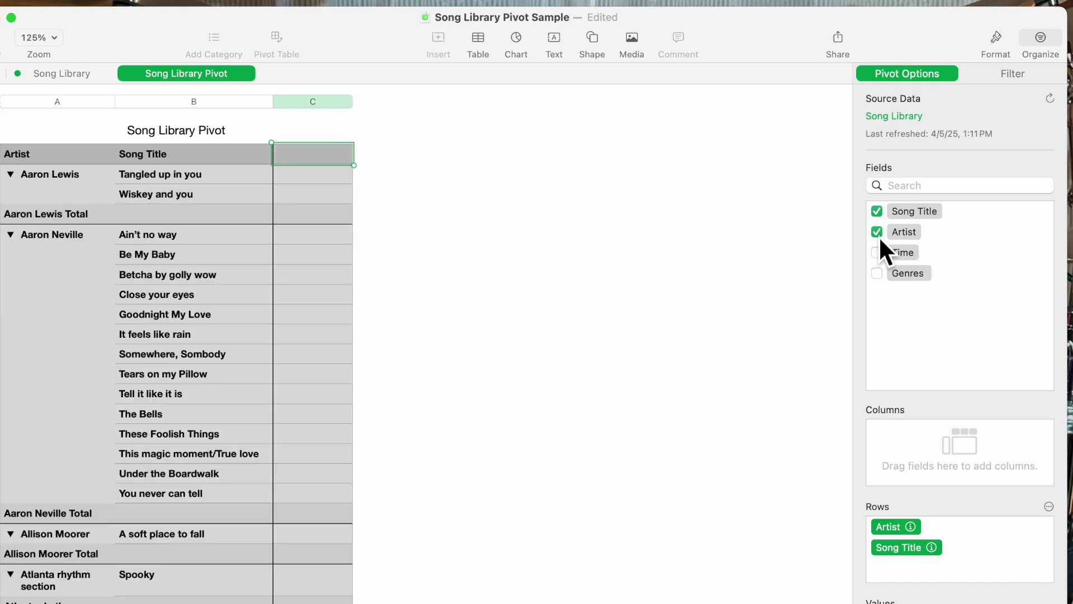
click(879, 232)
click(879, 212)
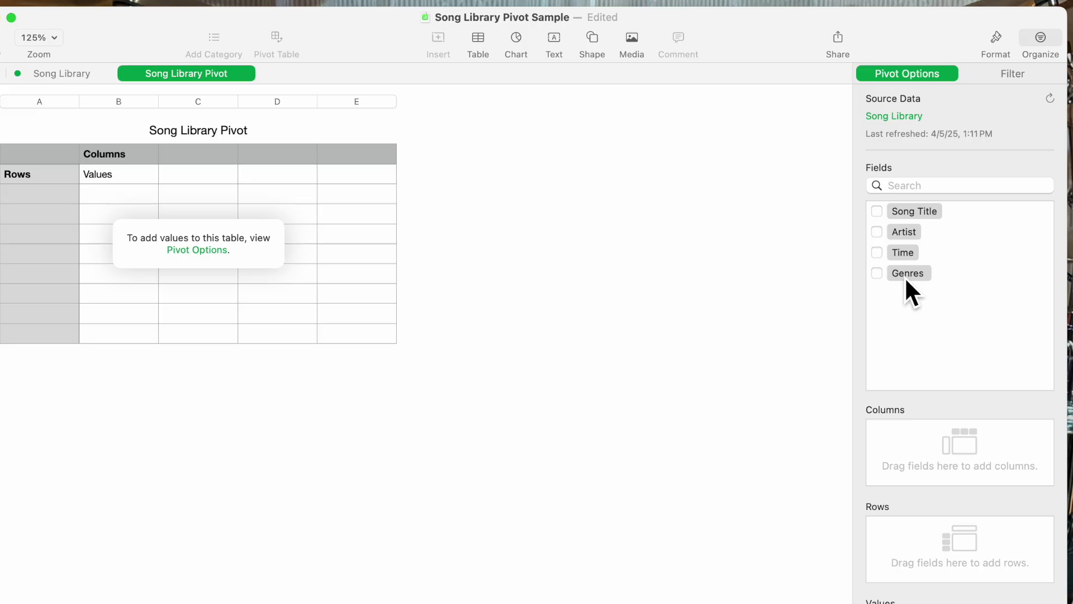
Step: Make Genres the only row field and widen column A to fit the genre names
drag(905, 276, 898, 532)
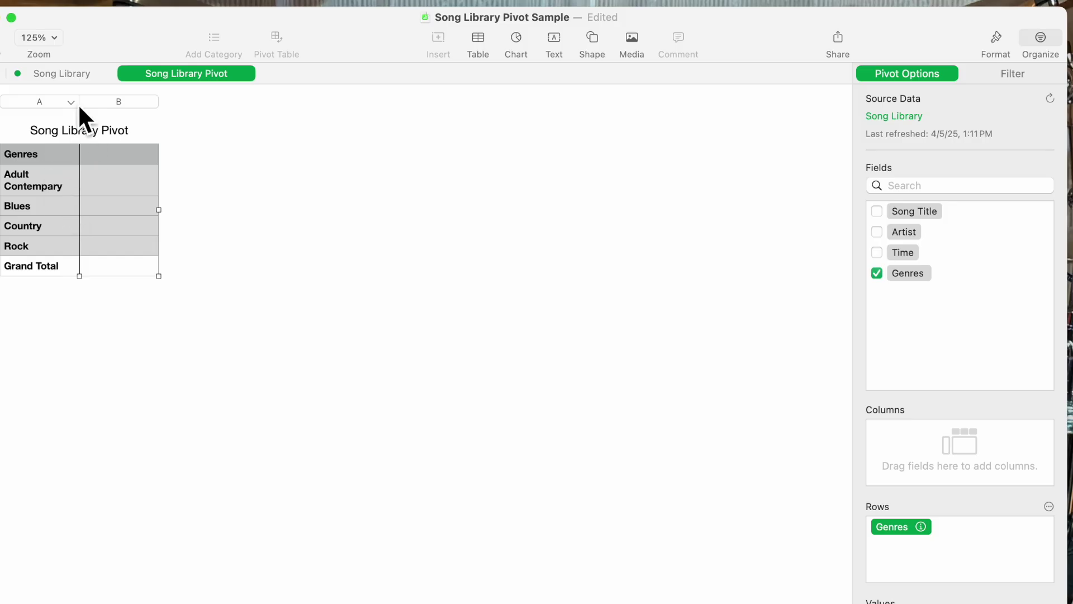
drag(90, 116, 137, 118)
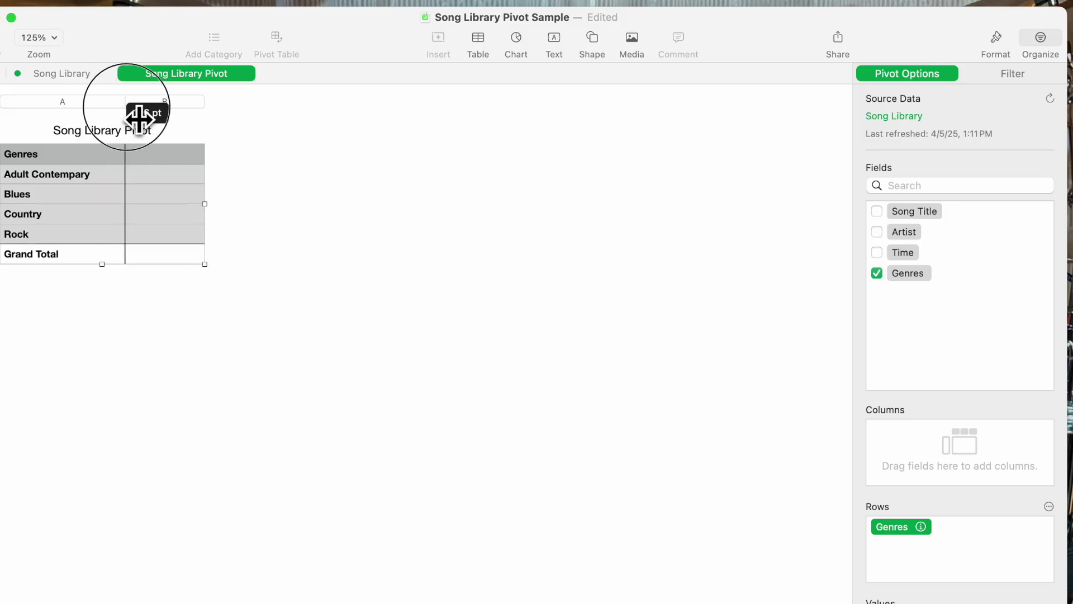
drag(138, 119, 139, 120)
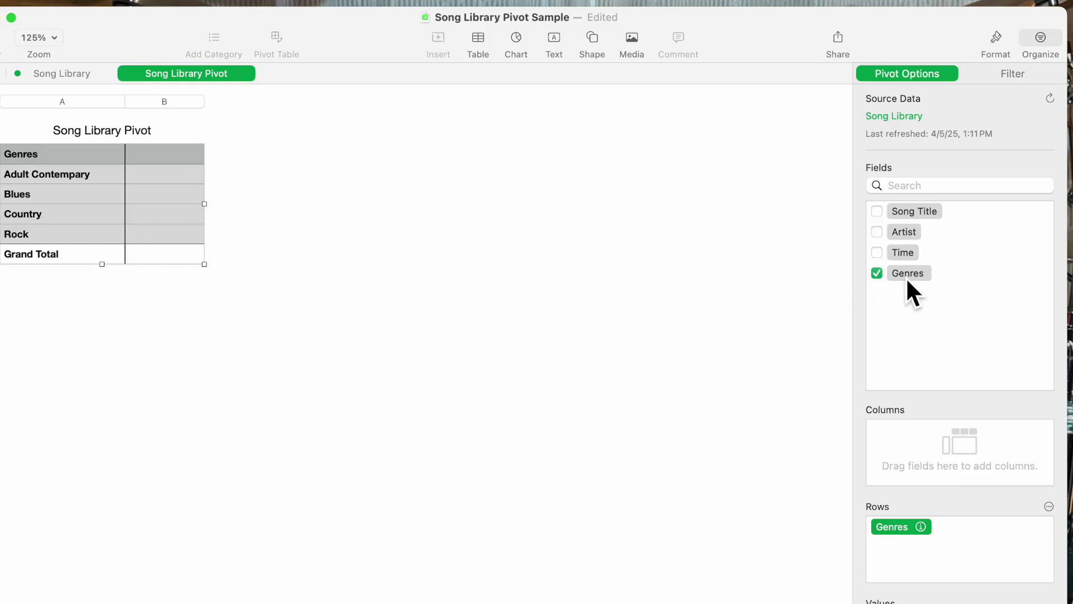
Step: Nest Song Title under Genres, widen column B for titles, then nest Artist under Song Title
drag(917, 217, 902, 553)
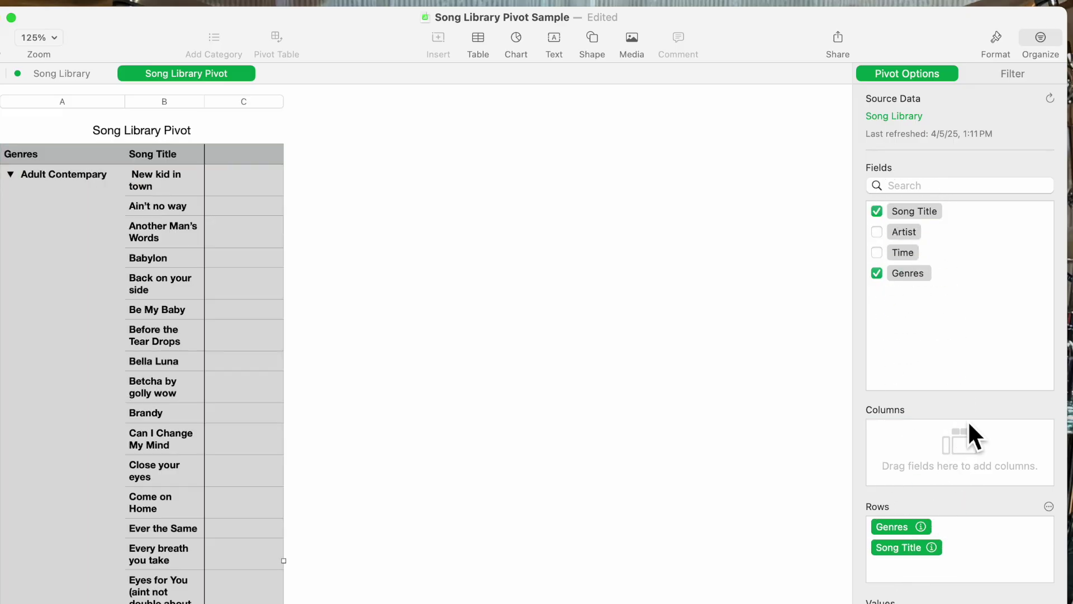
drag(215, 112, 362, 114)
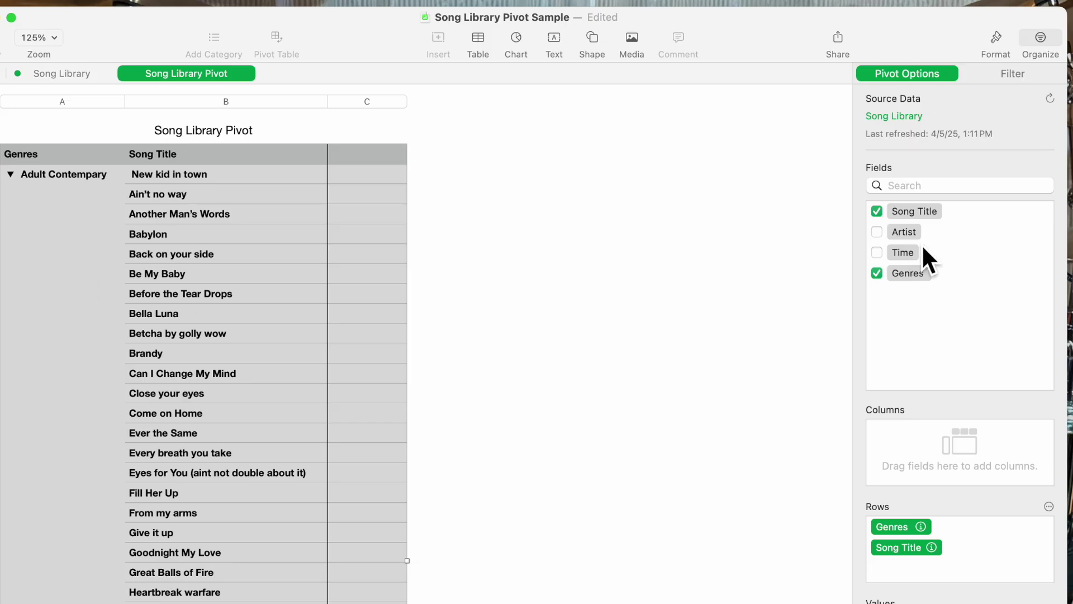
drag(914, 234, 914, 576)
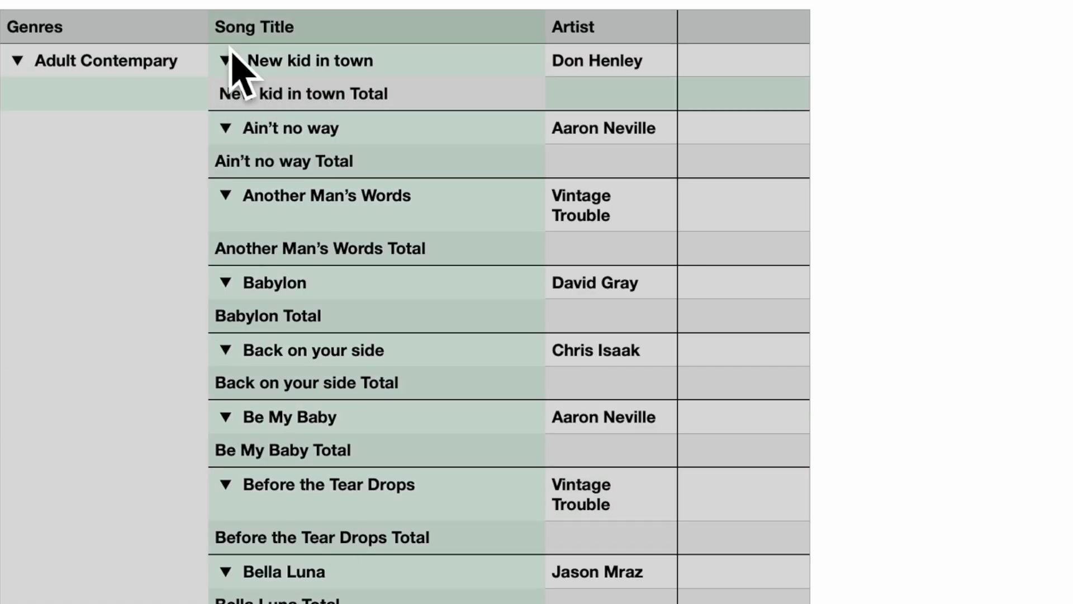
Step: Collapse all songs and re-expand Adult Contemporary so only its song titles show
alt+click(234, 68)
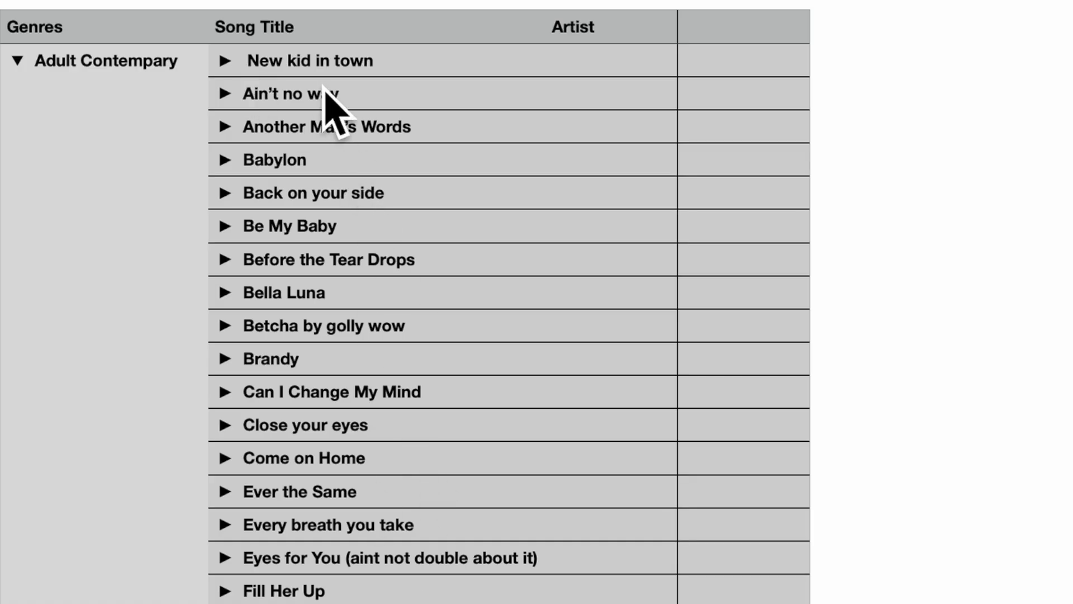
click(17, 63)
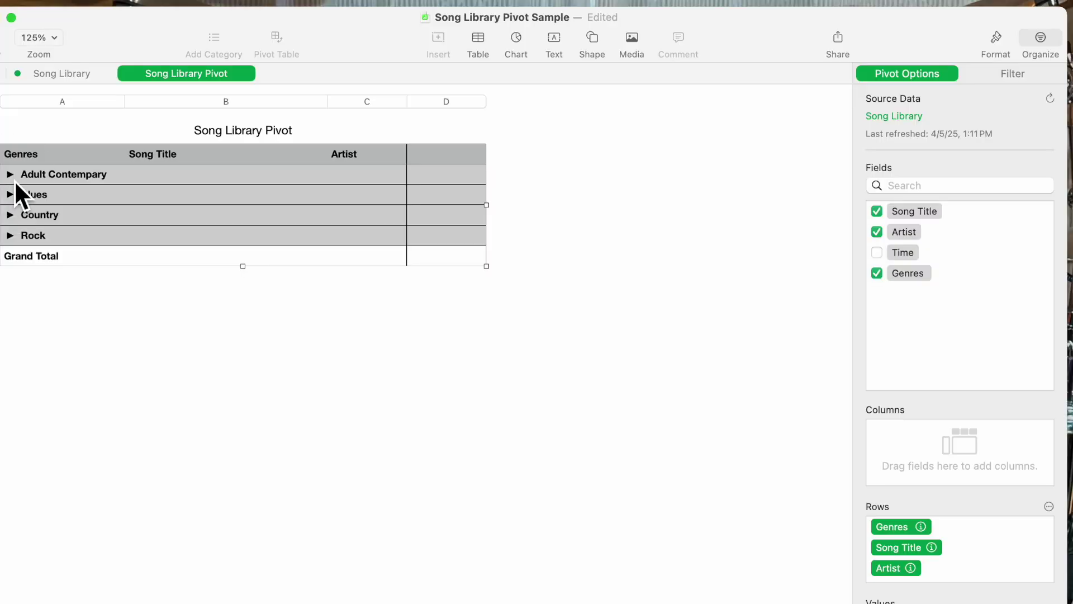
click(24, 70)
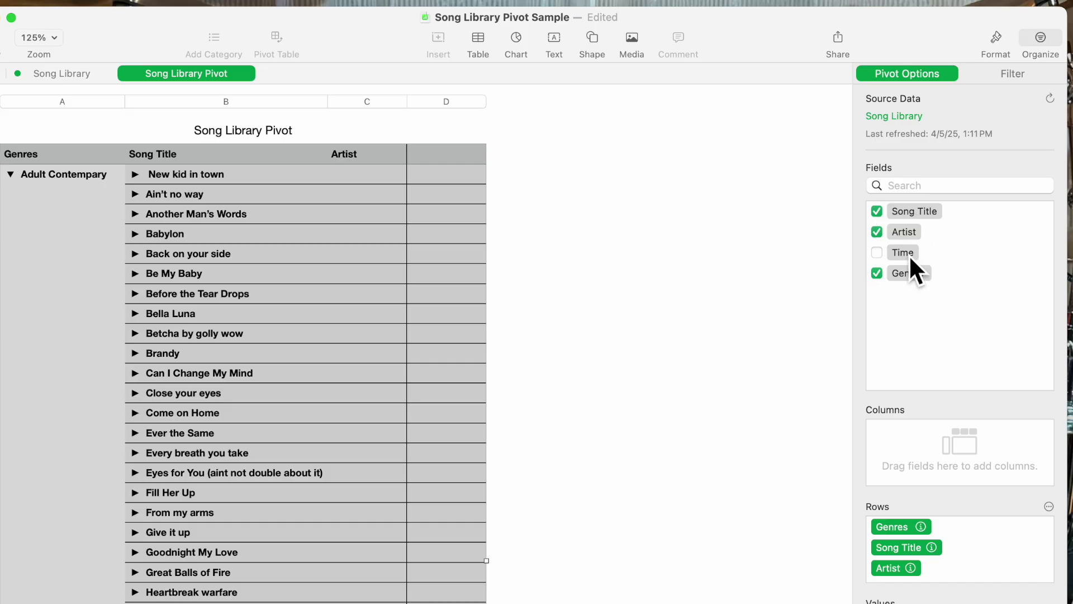
Step: Nest Time under Artist, expand every song to show artist and duration, and widen column C
drag(908, 255, 920, 591)
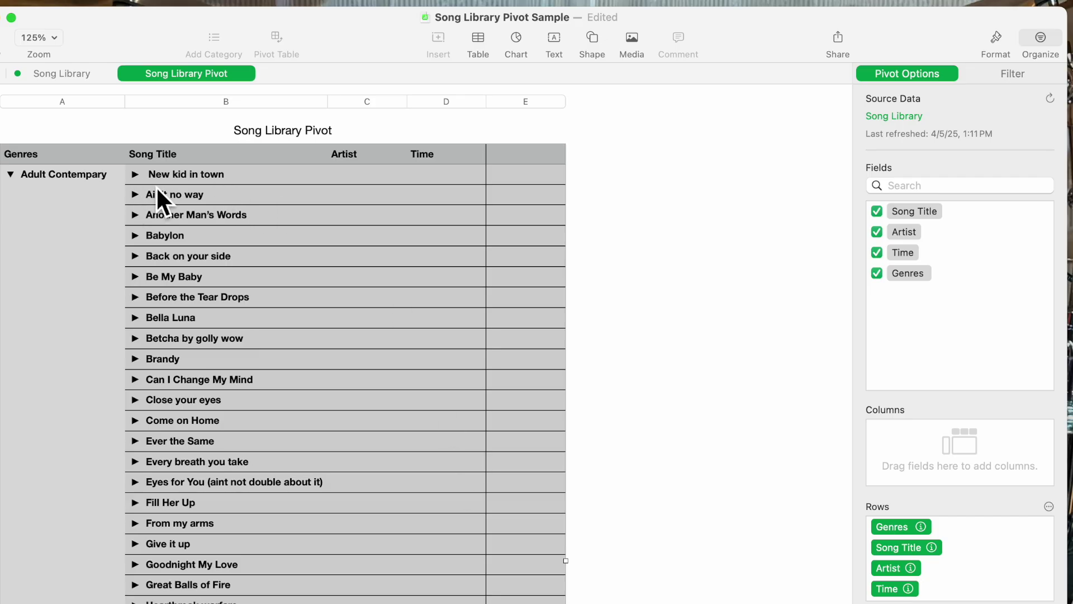
click(133, 185)
alt+click(136, 178)
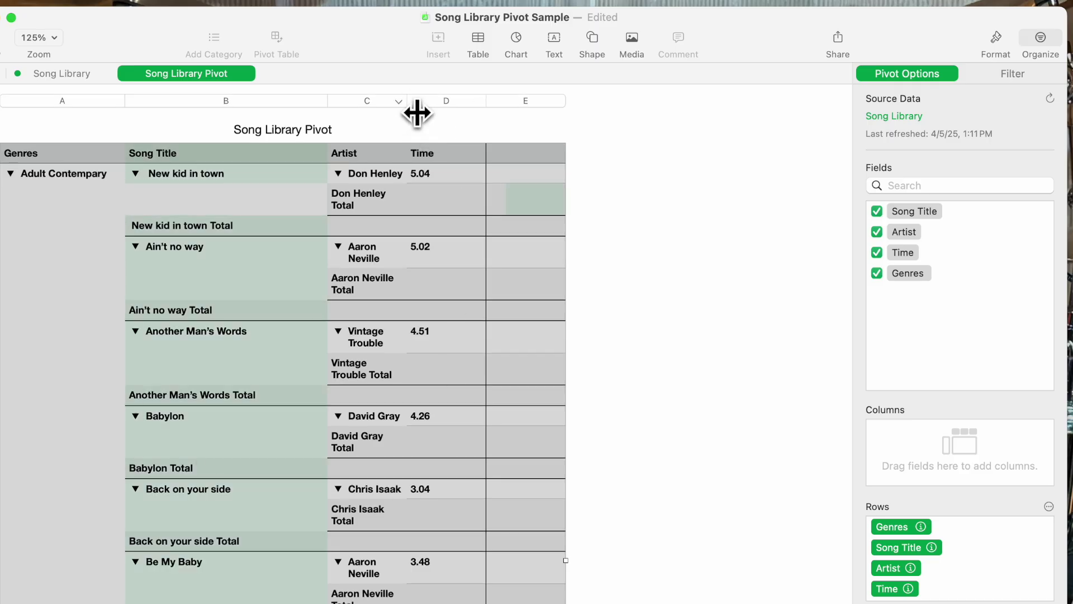
drag(416, 111, 501, 114)
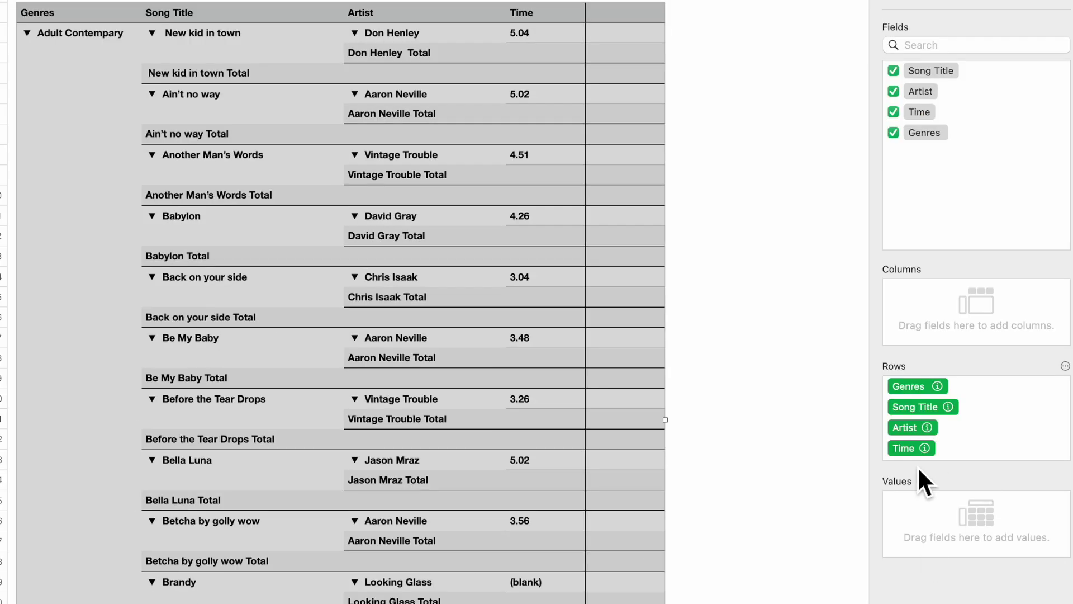
drag(912, 448, 911, 505)
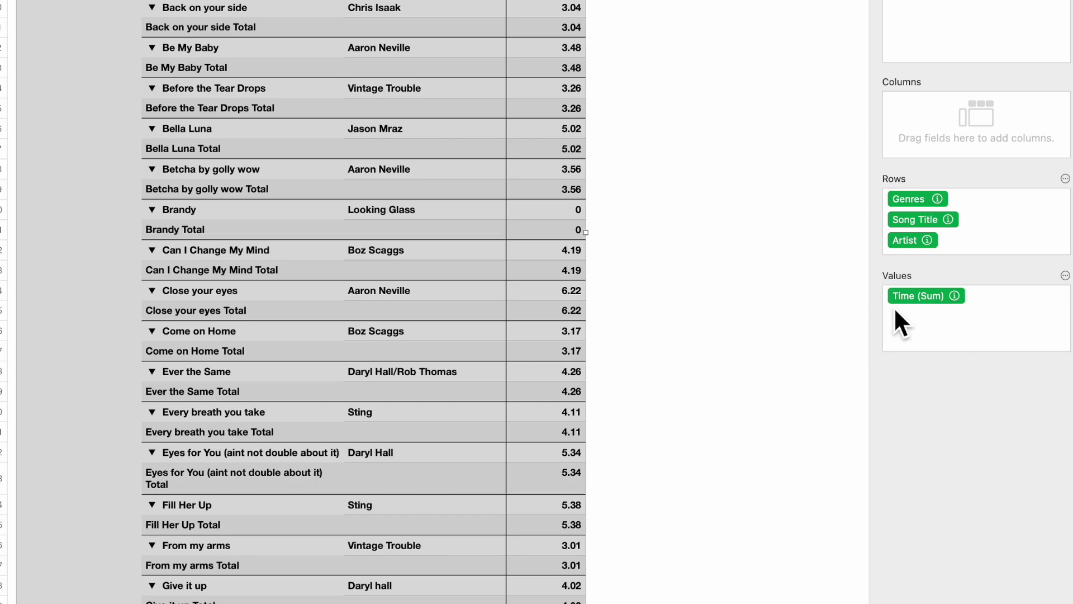
click(961, 301)
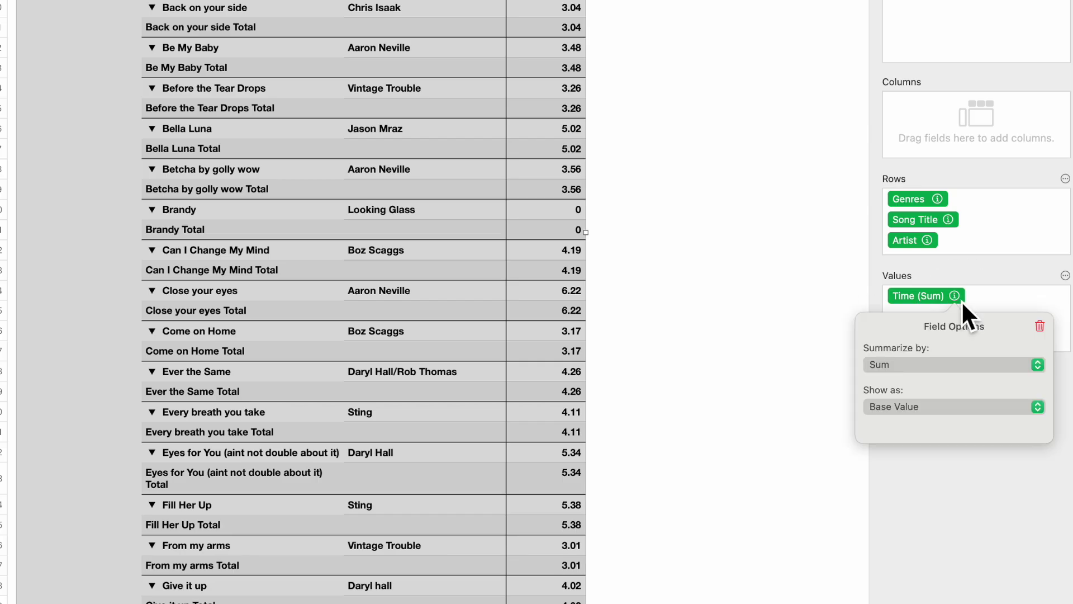
click(1043, 368)
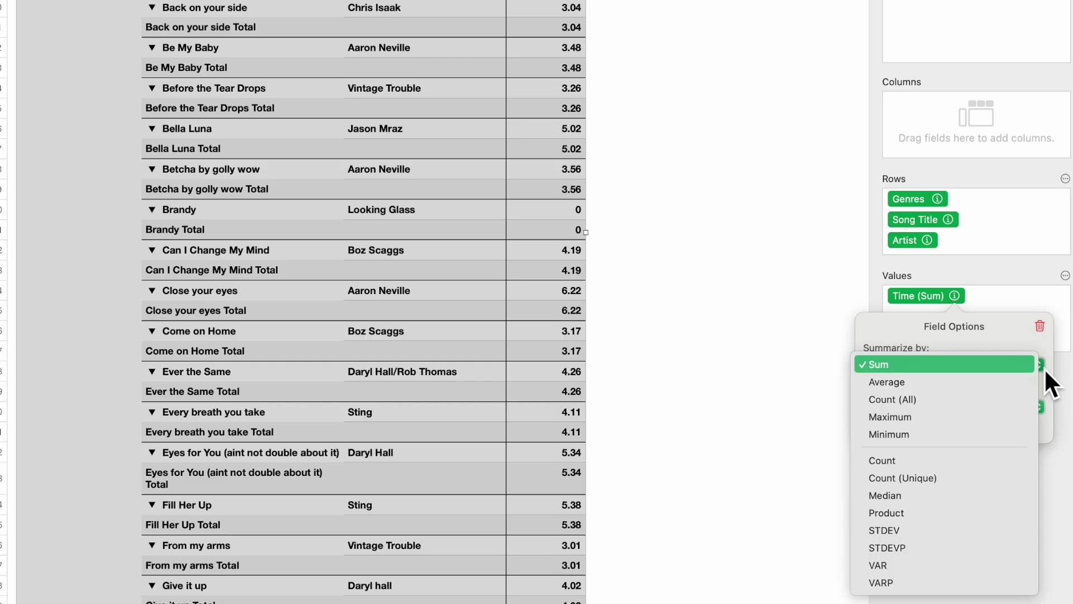
click(901, 367)
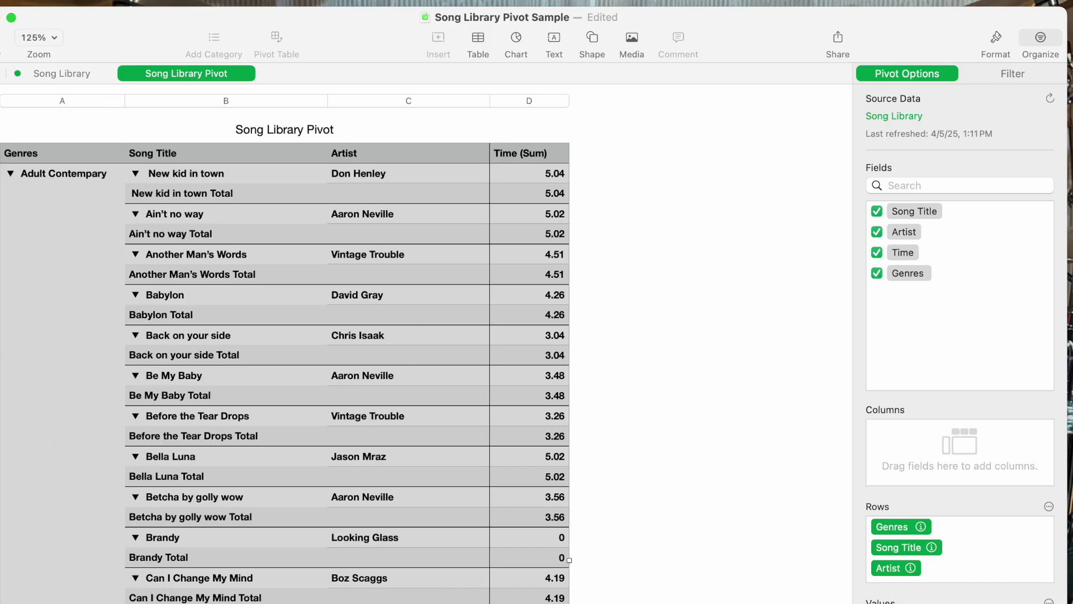
Step: Reorder the pivot rows to Artist first, then Genres, then Song Title
key(Escape)
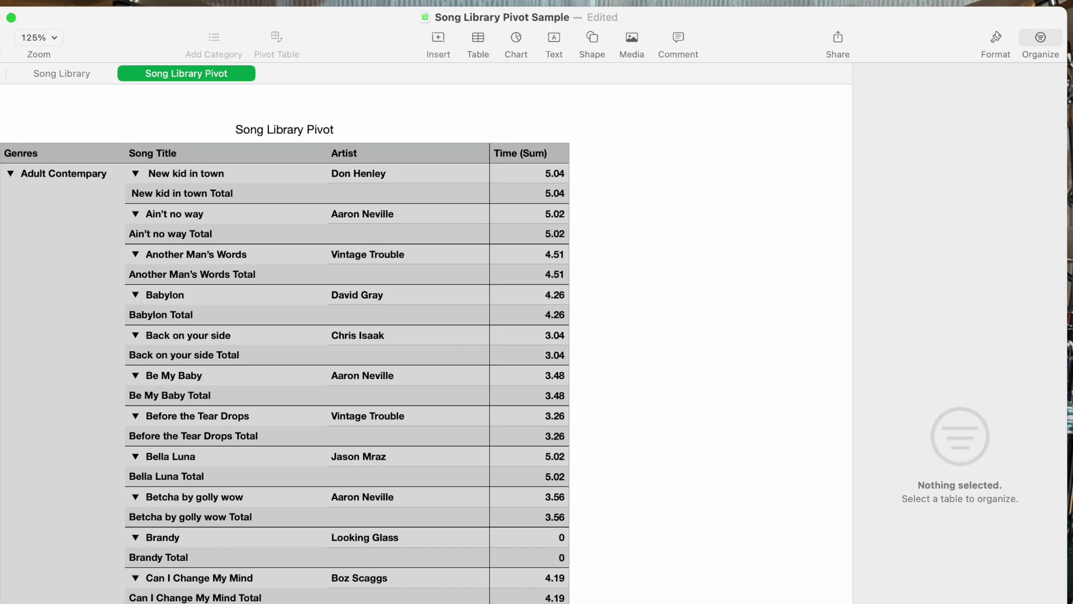
click(398, 177)
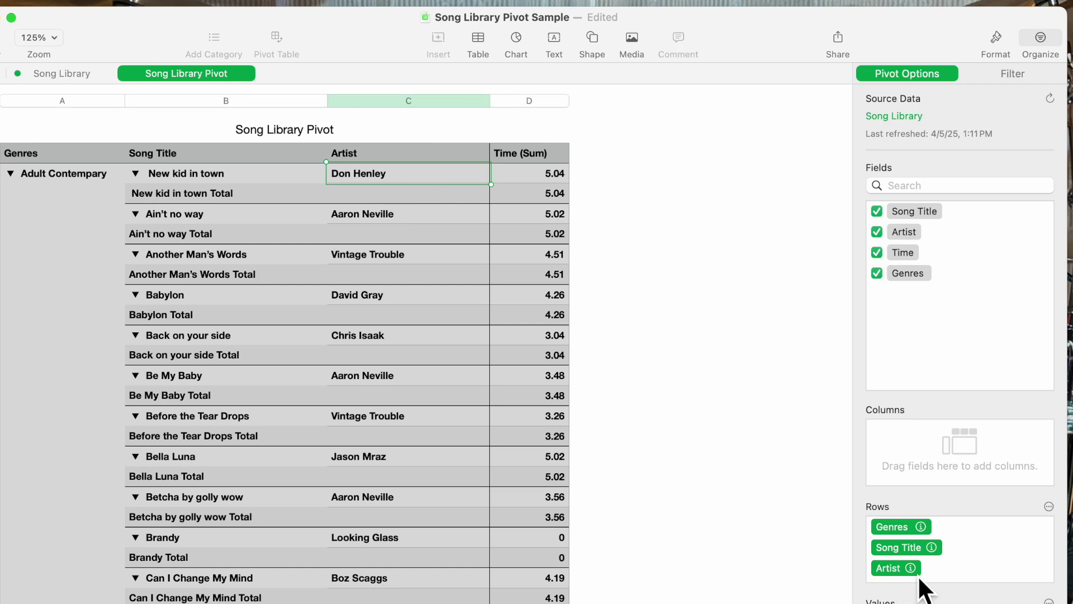
click(892, 576)
drag(892, 580, 886, 536)
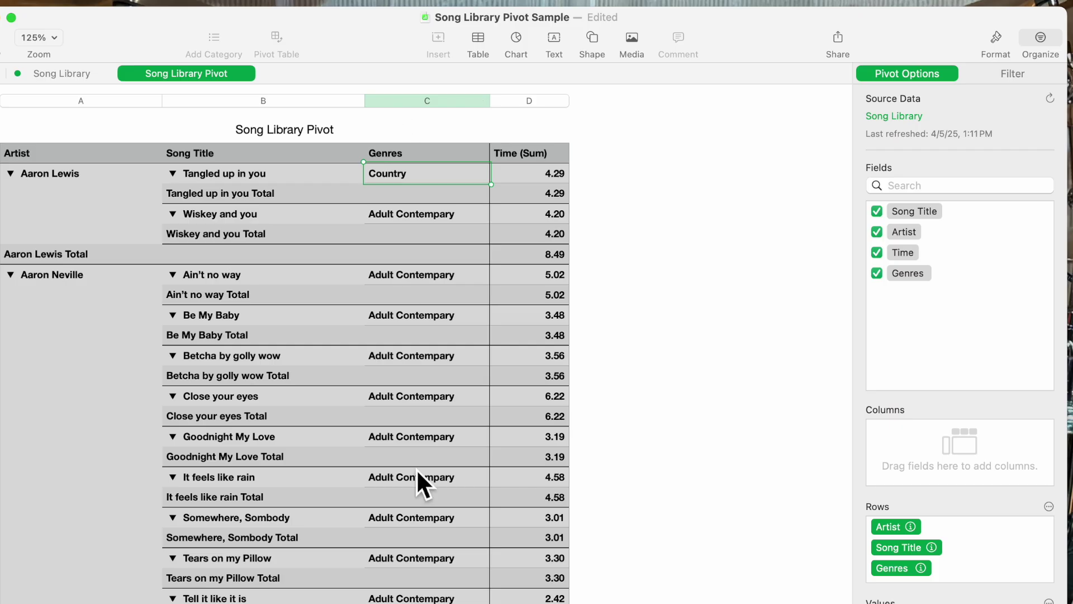
drag(898, 567, 893, 543)
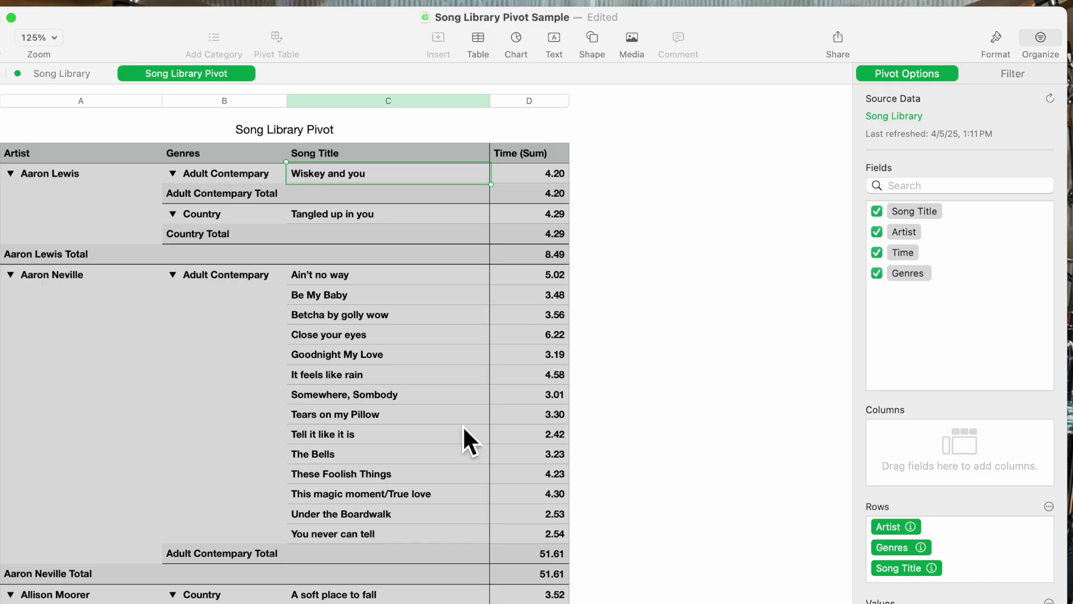
Step: Collapse the genre groups, then expand Aaron Lewis's Adult Contemporary and Country groups
scroll(171, 239, up, 1)
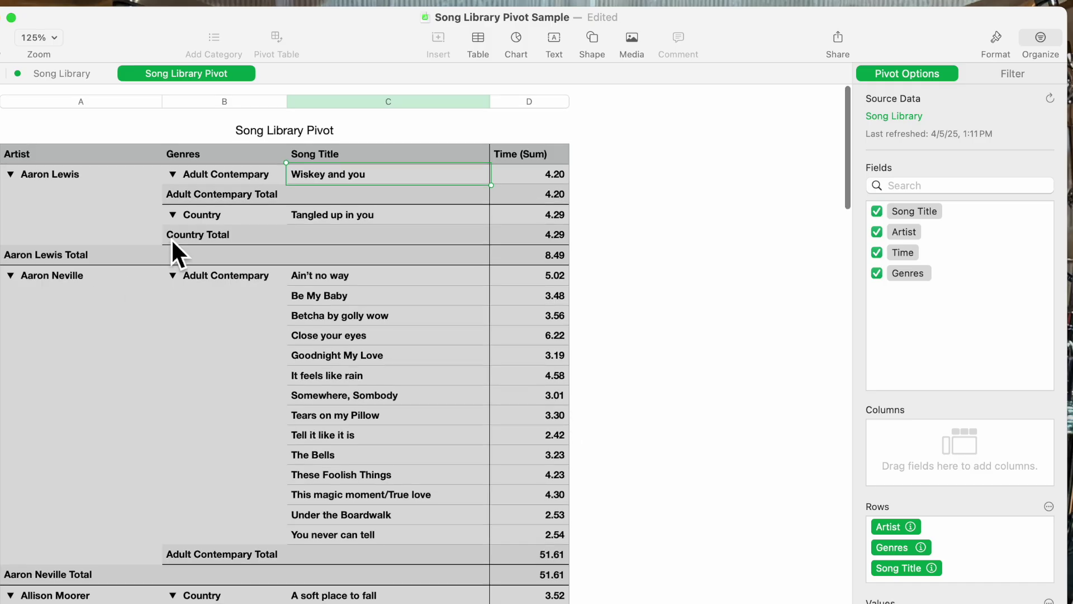
alt+click(180, 179)
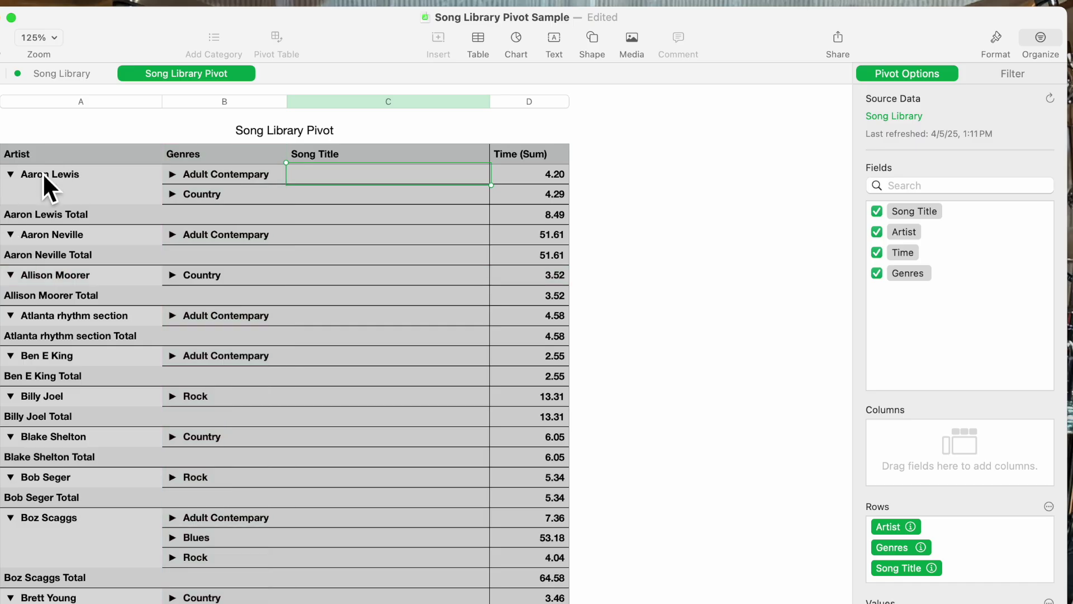
click(177, 177)
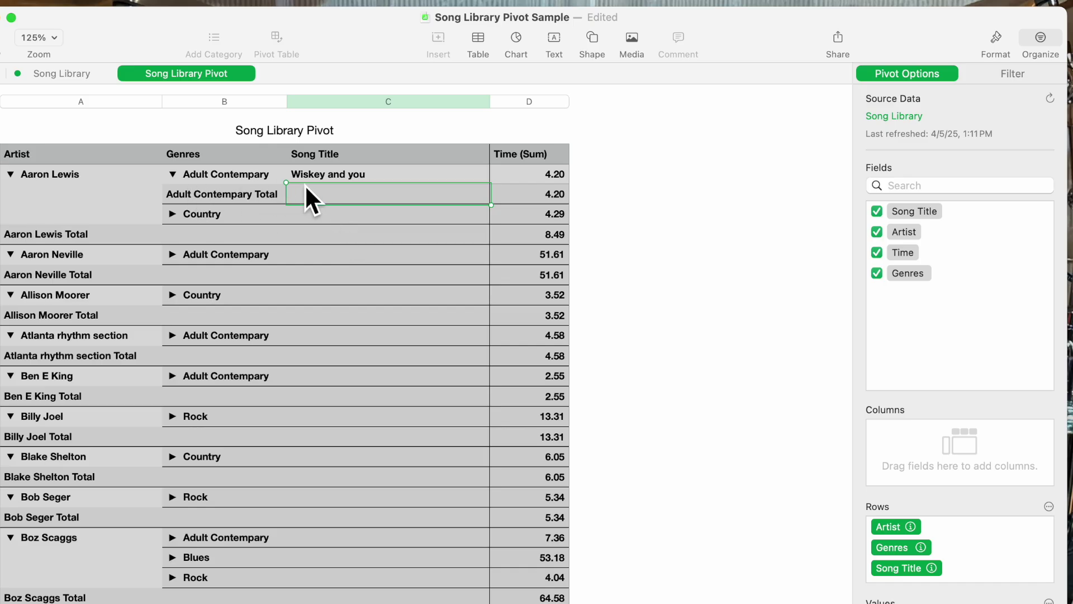
click(174, 217)
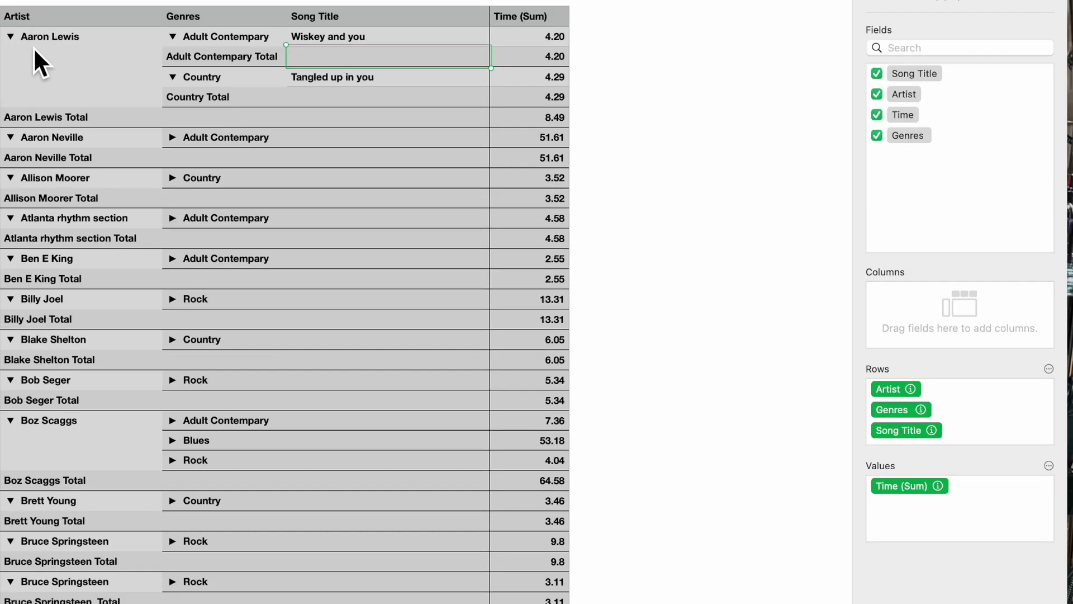
Step: Collapse every artist to one total row and review the totals, e.g. Boz Scaggs 64.58
alt+click(12, 38)
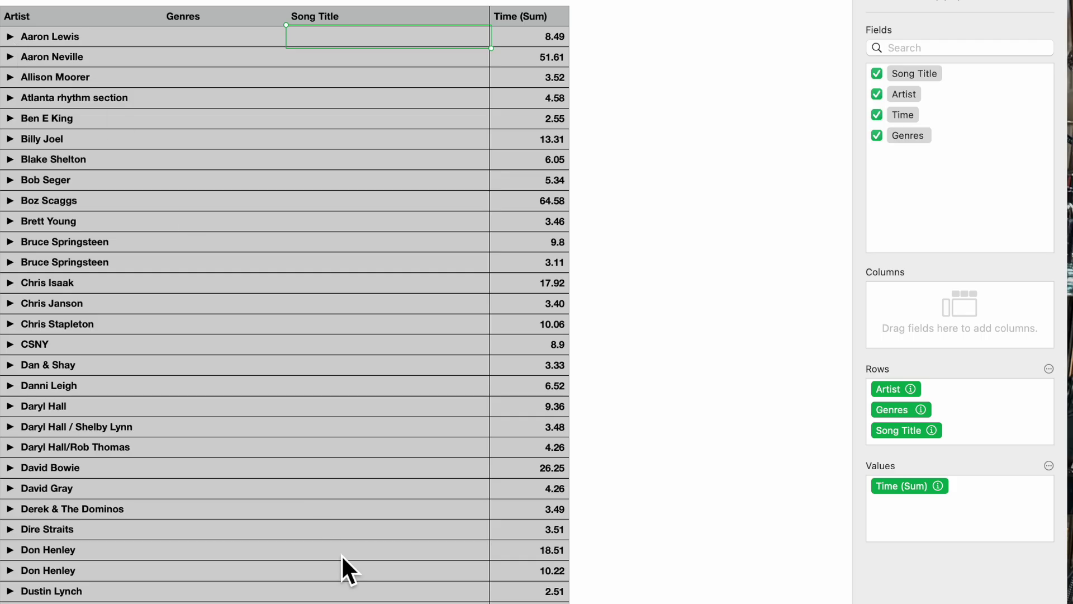
scroll(341, 555, down, 15)
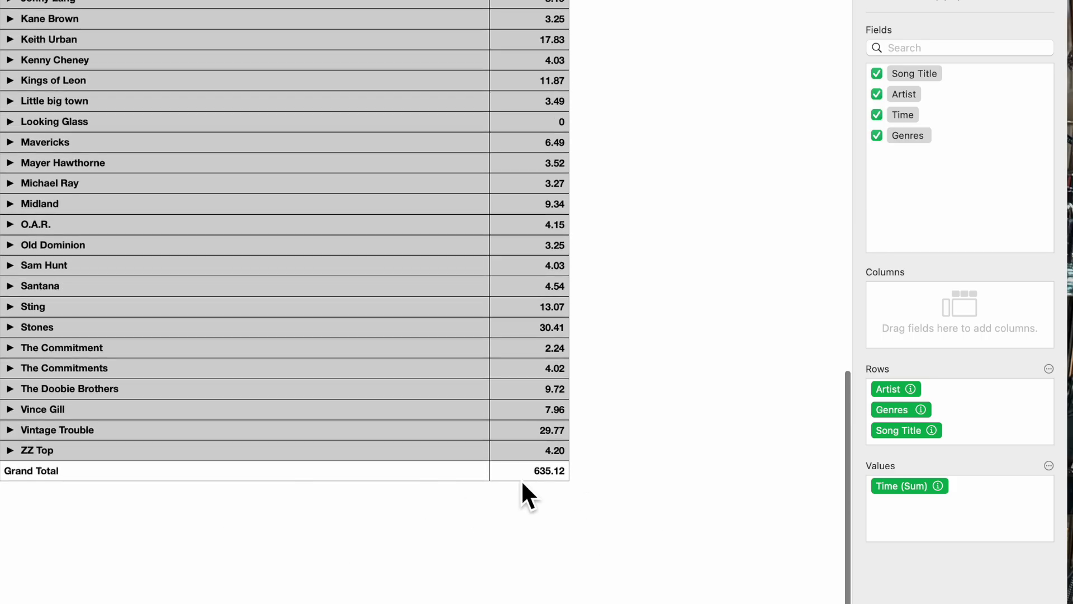
scroll(525, 478, up, 1)
scroll(535, 481, down, 1)
scroll(536, 485, right, 1)
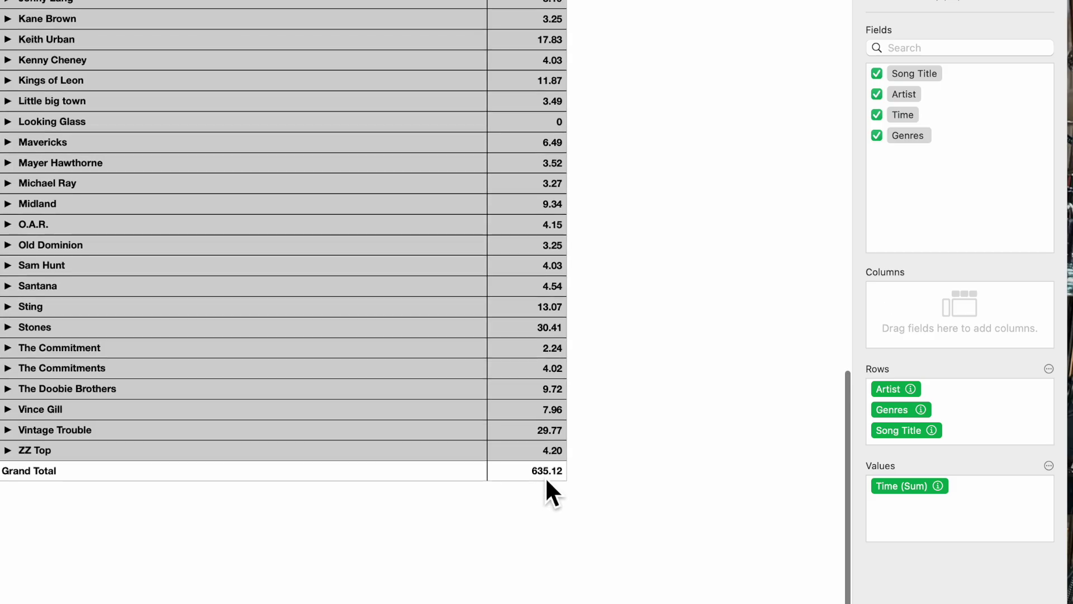
scroll(543, 478, right, 2)
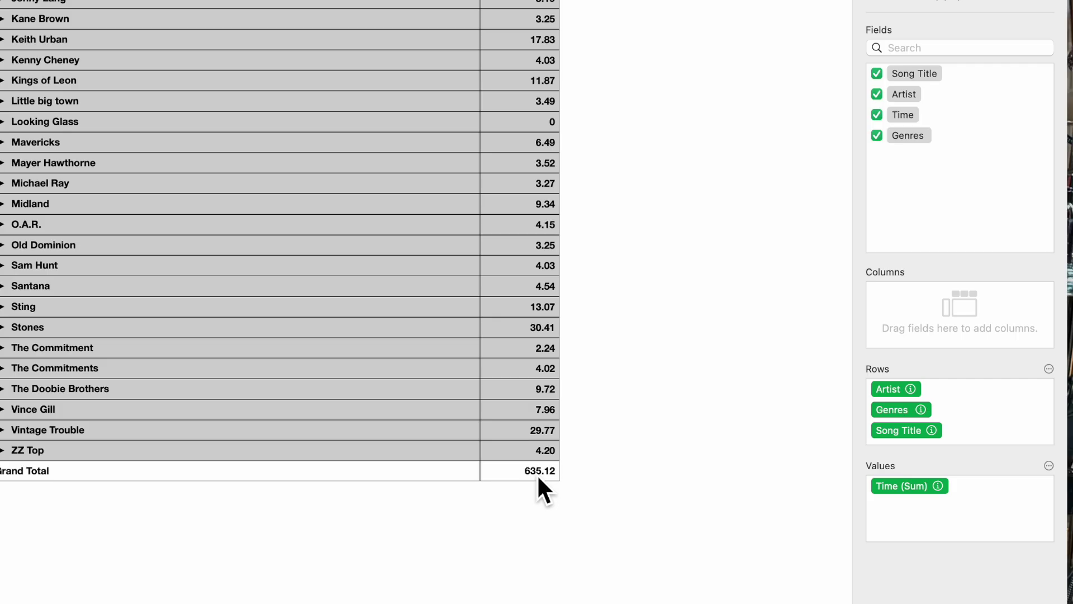
scroll(537, 477, down, 1)
scroll(525, 476, up, 2)
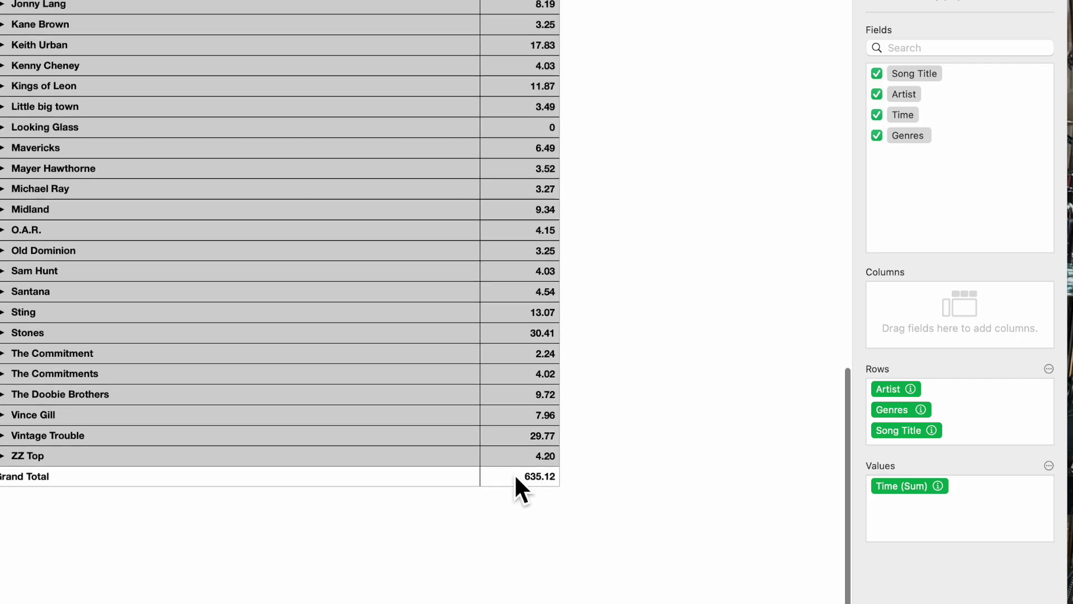
scroll(511, 473, left, 2)
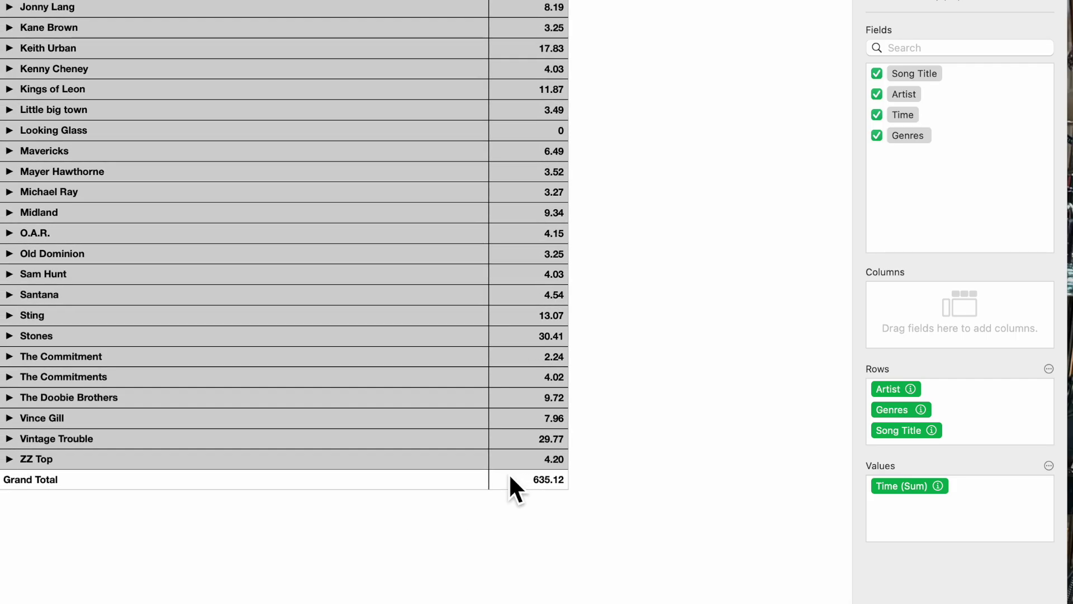
scroll(515, 472, up, 5)
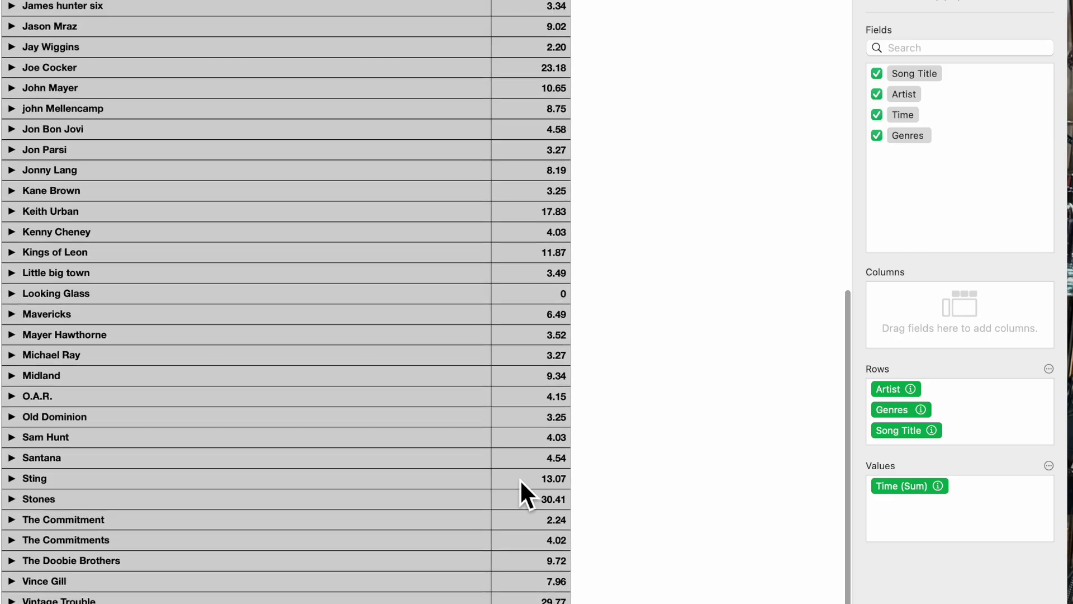
scroll(520, 478, up, 15)
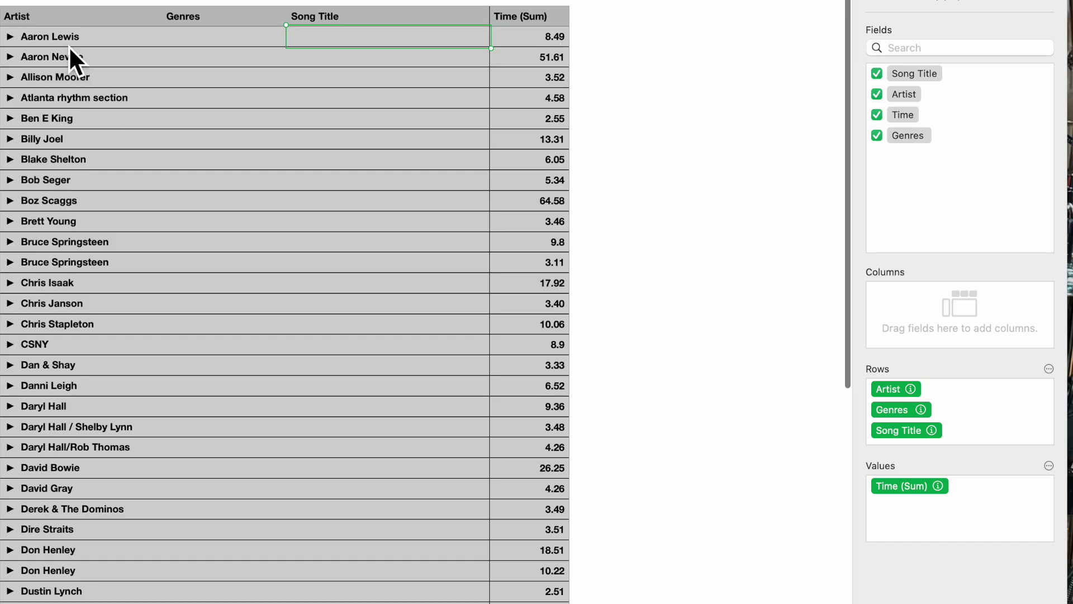
Step: Select the Aaron Lewis–Bob Seger time totals, then expand and recollapse both Bruce Springsteen groups
drag(556, 39, 557, 177)
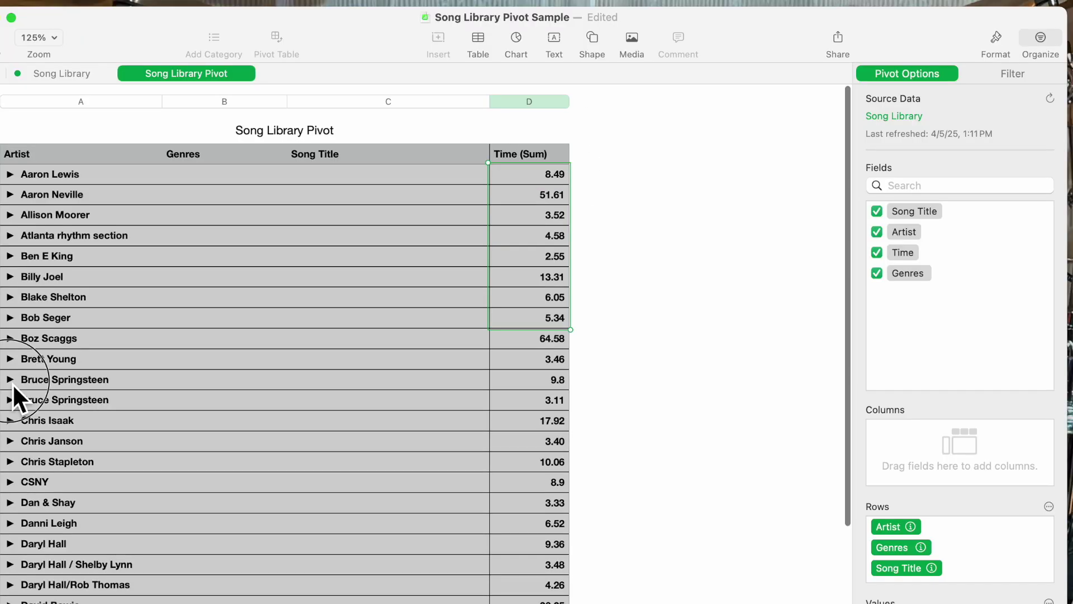
click(10, 241)
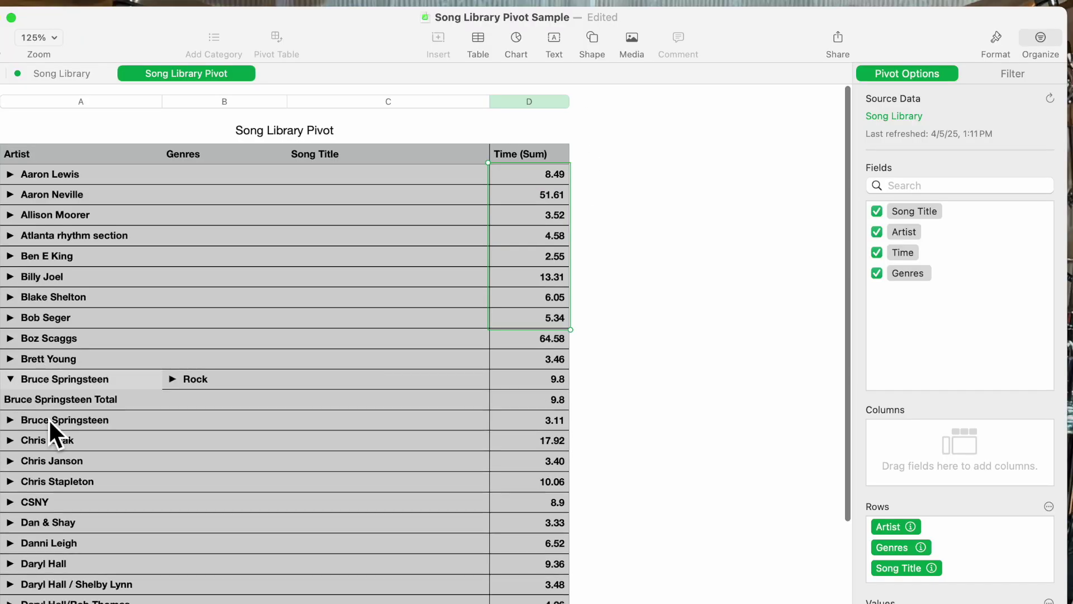
click(172, 380)
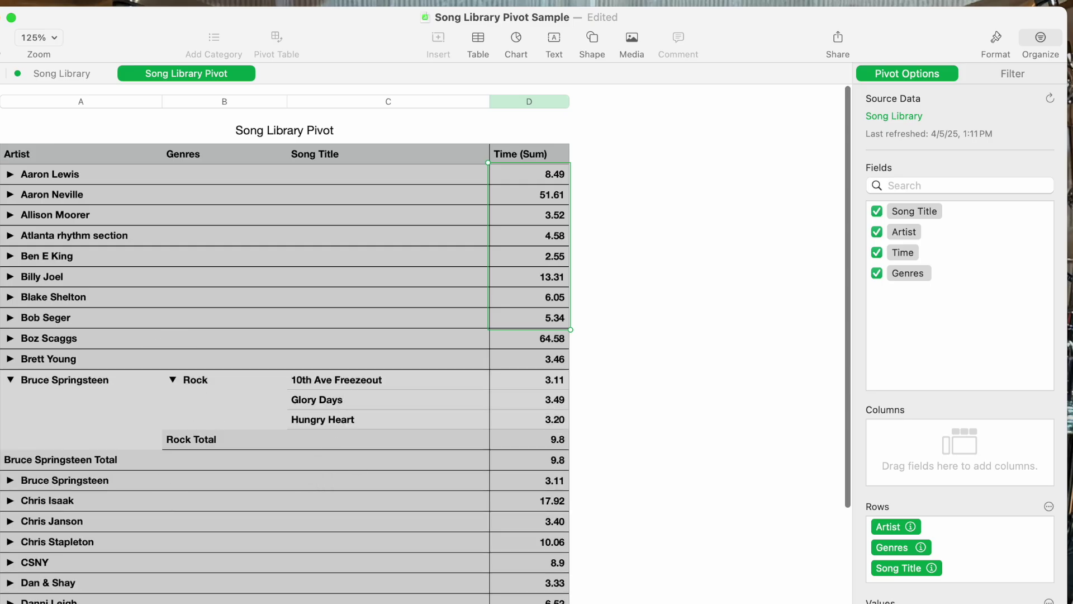
click(10, 480)
click(172, 481)
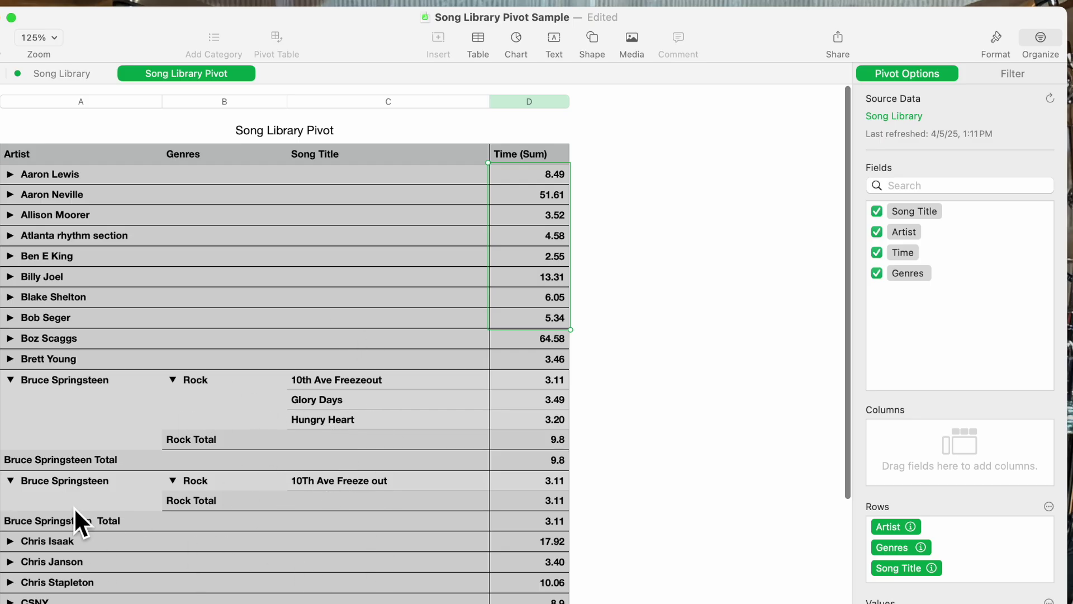
click(11, 480)
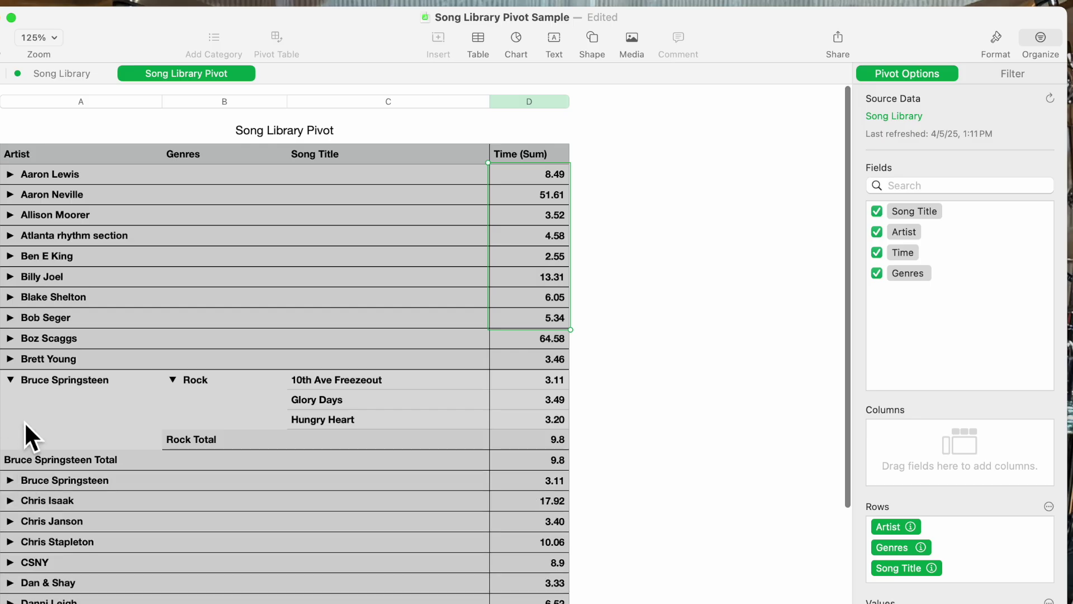
click(10, 379)
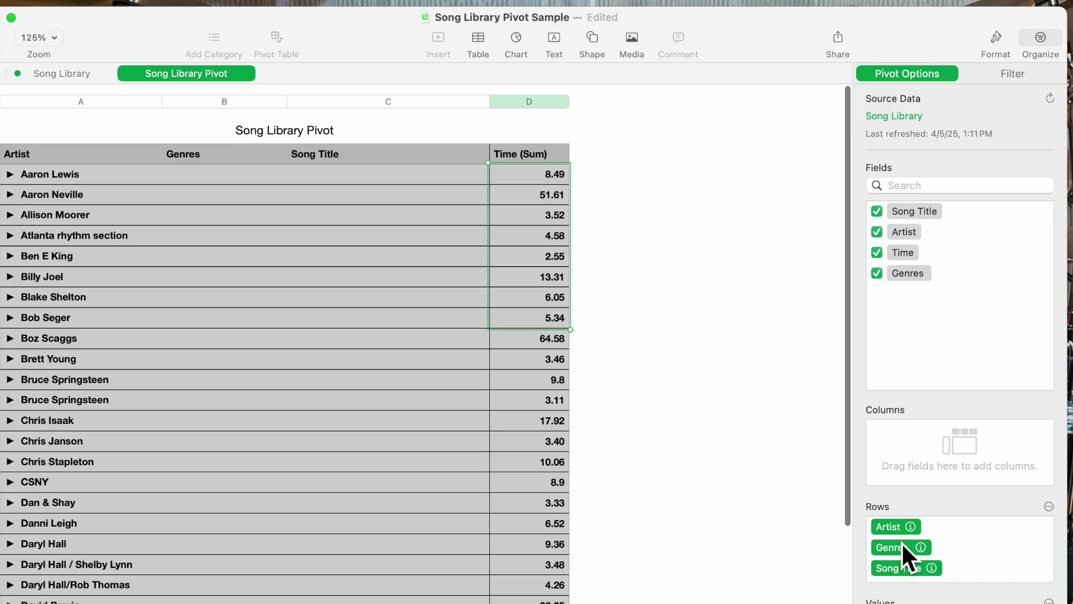
Step: Move Genres above Artist so the rows run Genres, Artist, Song Title
click(897, 558)
mouse_move(897, 559)
mouse_down()
mouse_move(890, 538)
mouse_move(892, 550)
mouse_up()
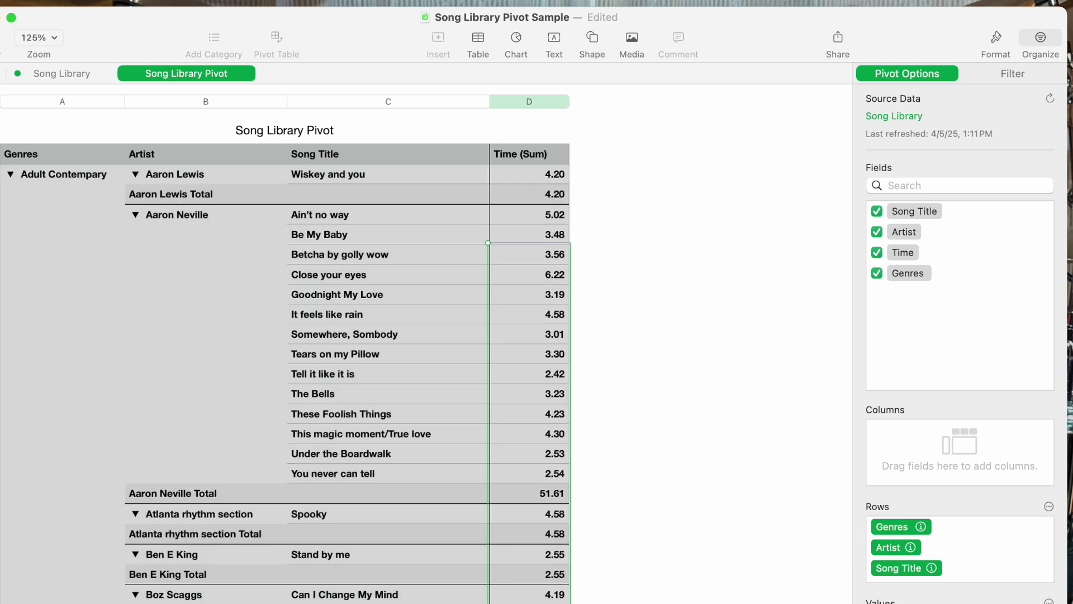
scroll(163, 220, right, 1)
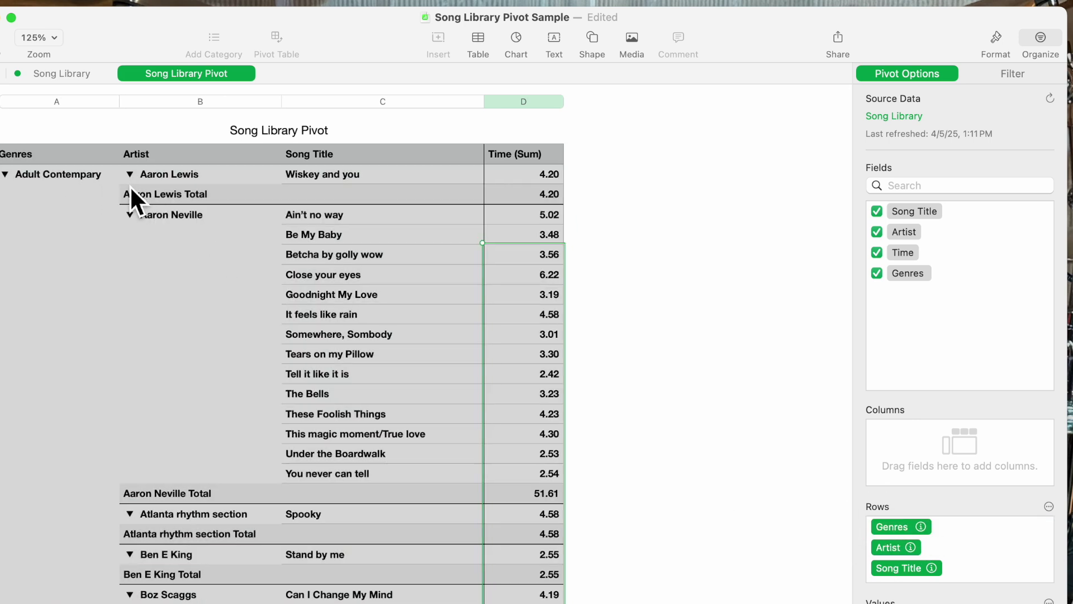
Step: Collapse the songs, then the genres, leaving genre totals like Adult Contemporary 266.13 and Rock 173.36
click(135, 184)
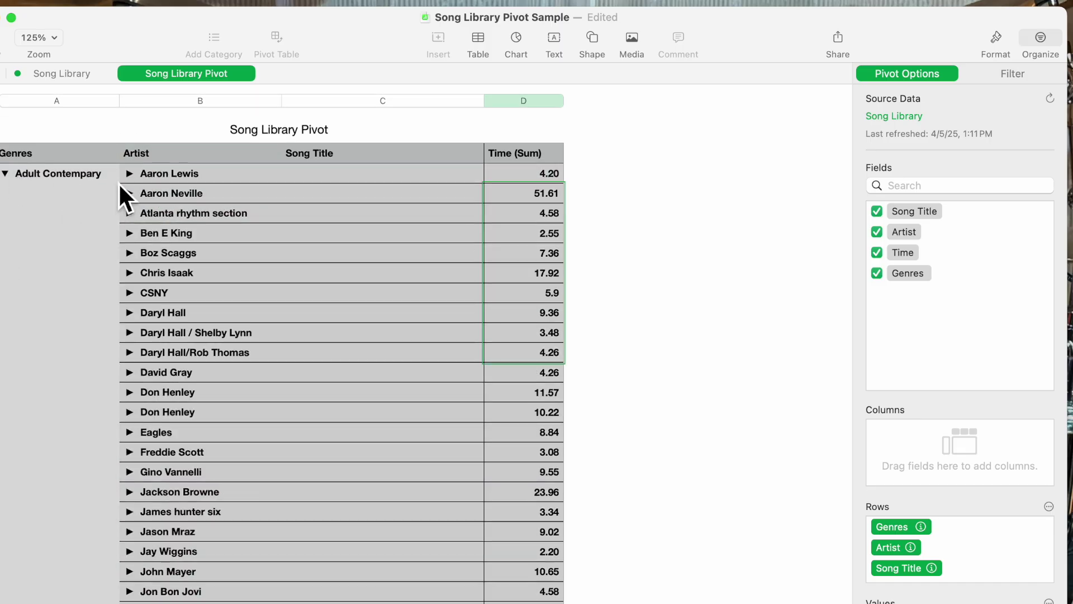
scroll(146, 201, down, 1)
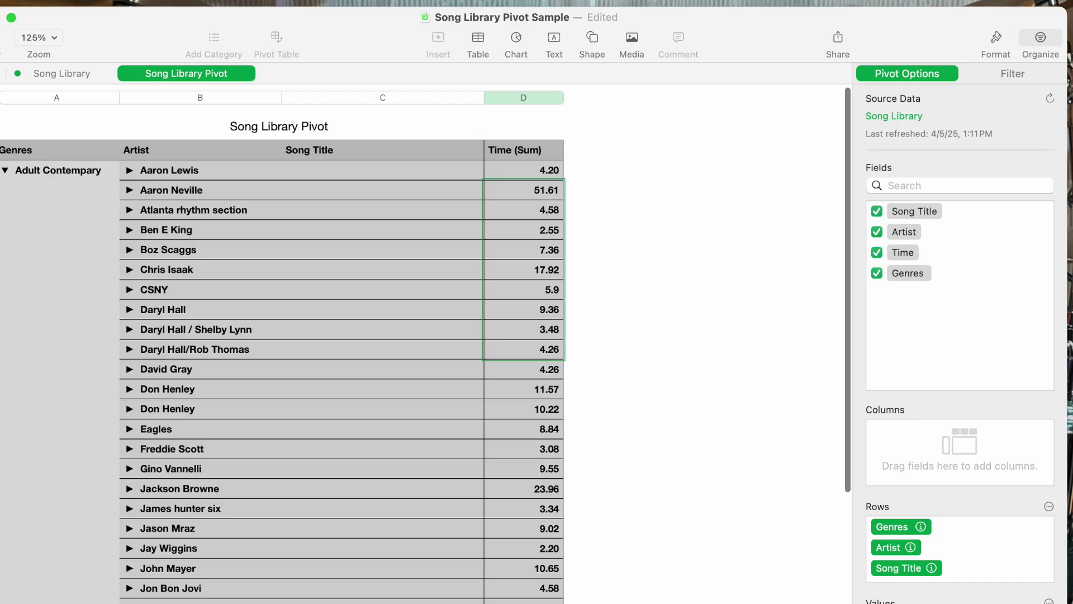
scroll(314, 587, down, 3)
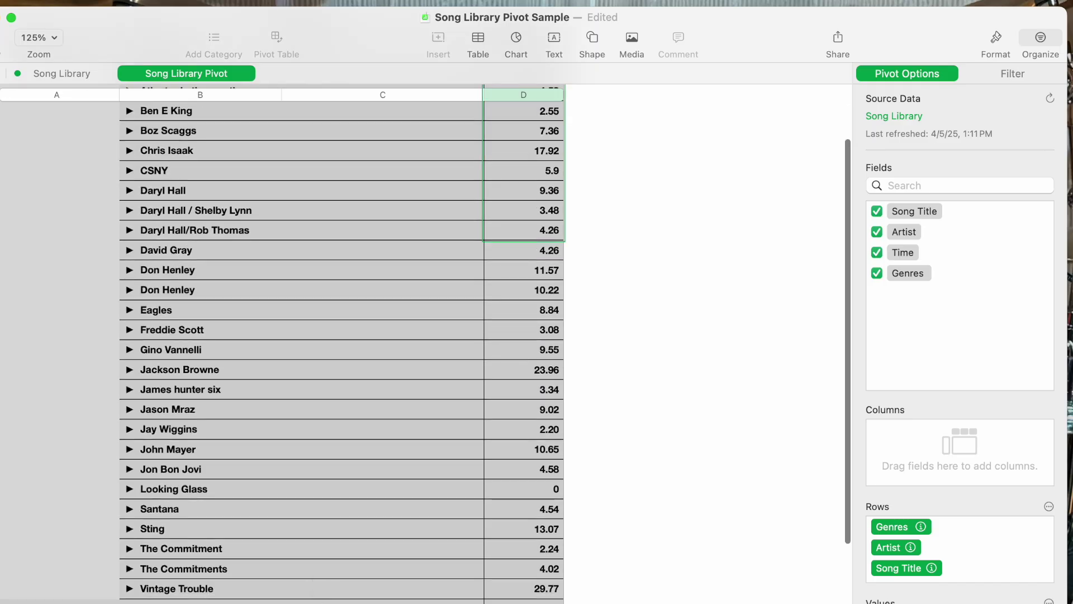
scroll(75, 295, up, 5)
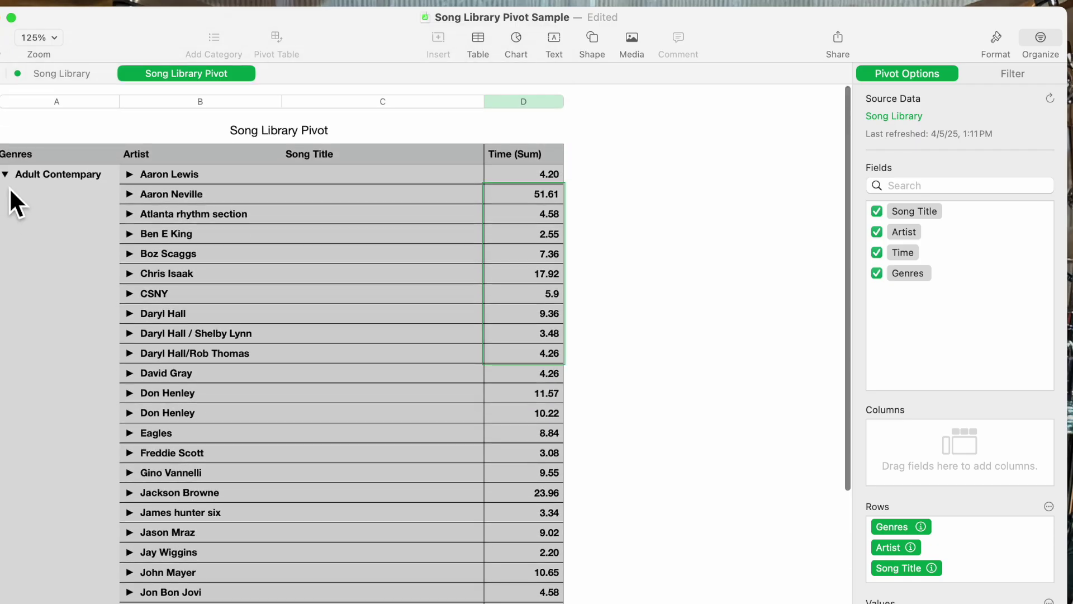
click(5, 175)
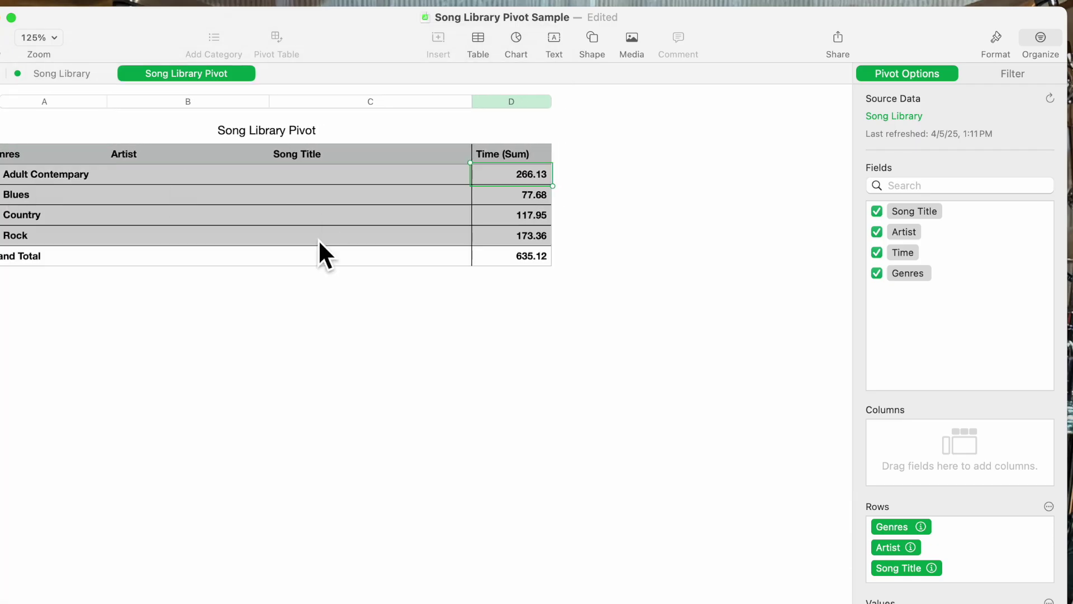
scroll(322, 254, left, 2)
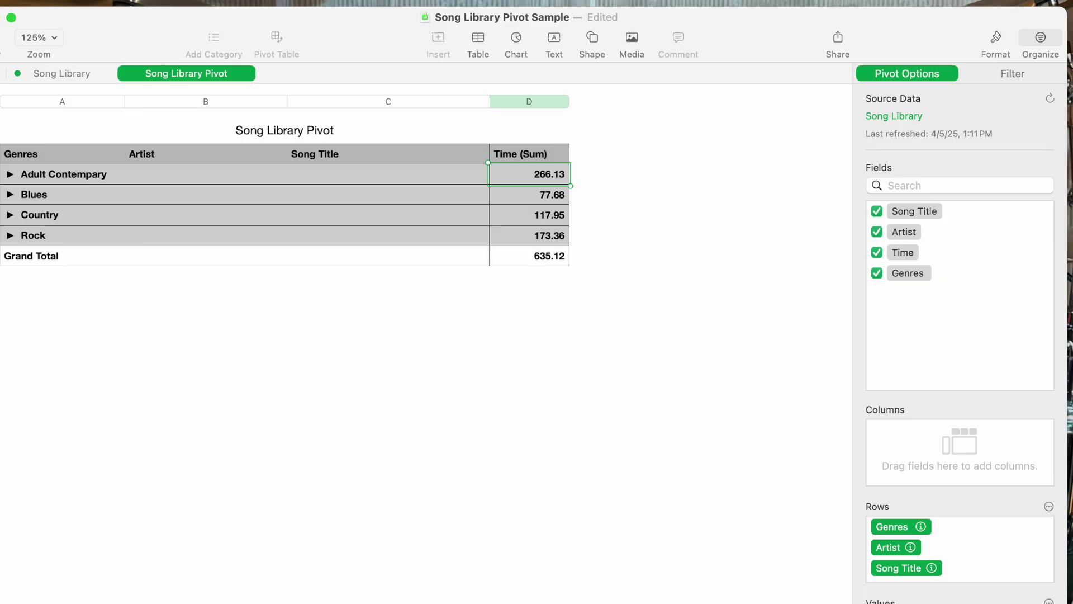
Step: Select the Adult Contemporary cell and insert the first 3D bar chart of genre time totals
key(Left)
key(Left)
key(Left)
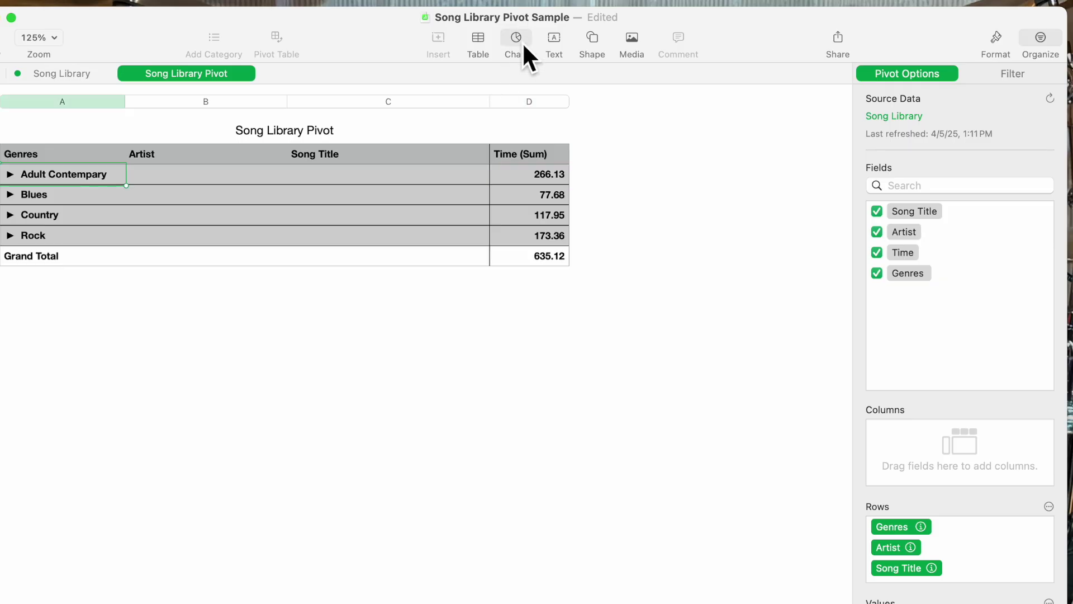
click(520, 48)
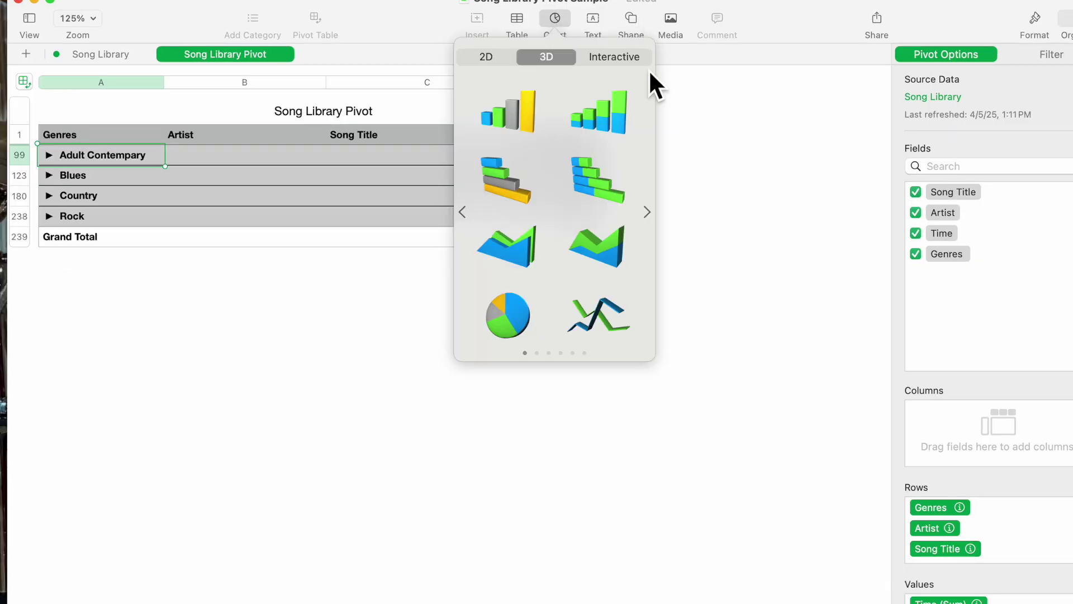
click(507, 119)
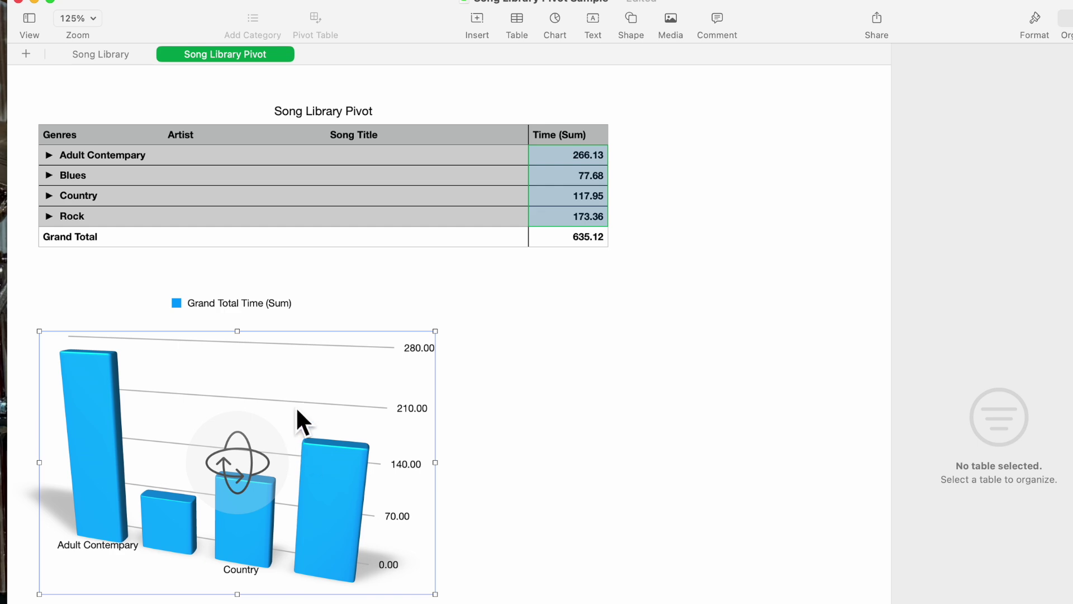
Step: Place the 3D bar chart under the pivot table, enlarge it, and rotate it to a new angle
drag(296, 403, 431, 428)
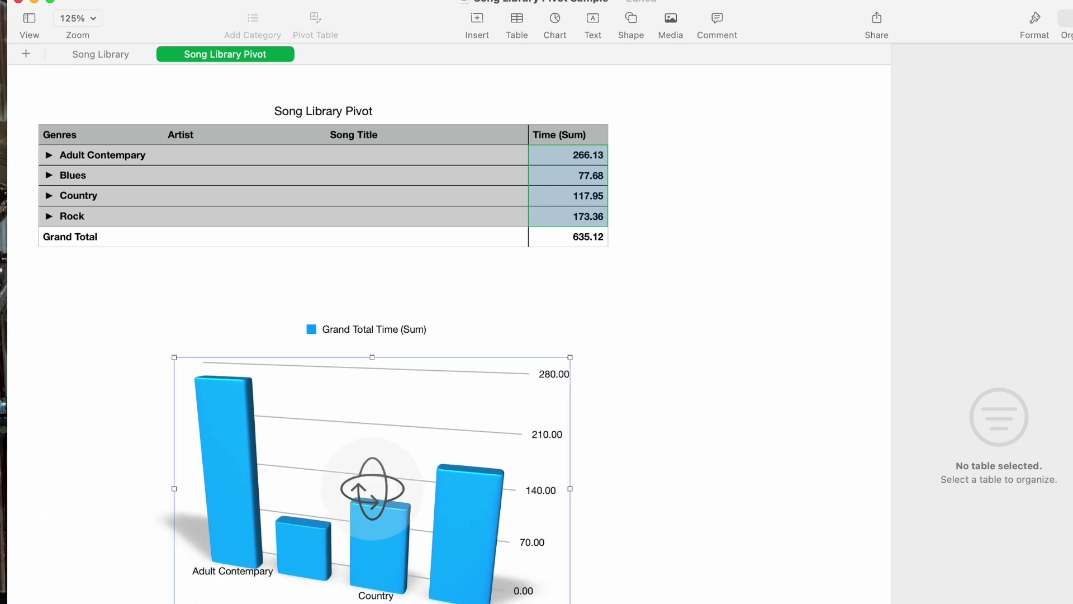
drag(570, 601, 794, 602)
drag(512, 474, 419, 442)
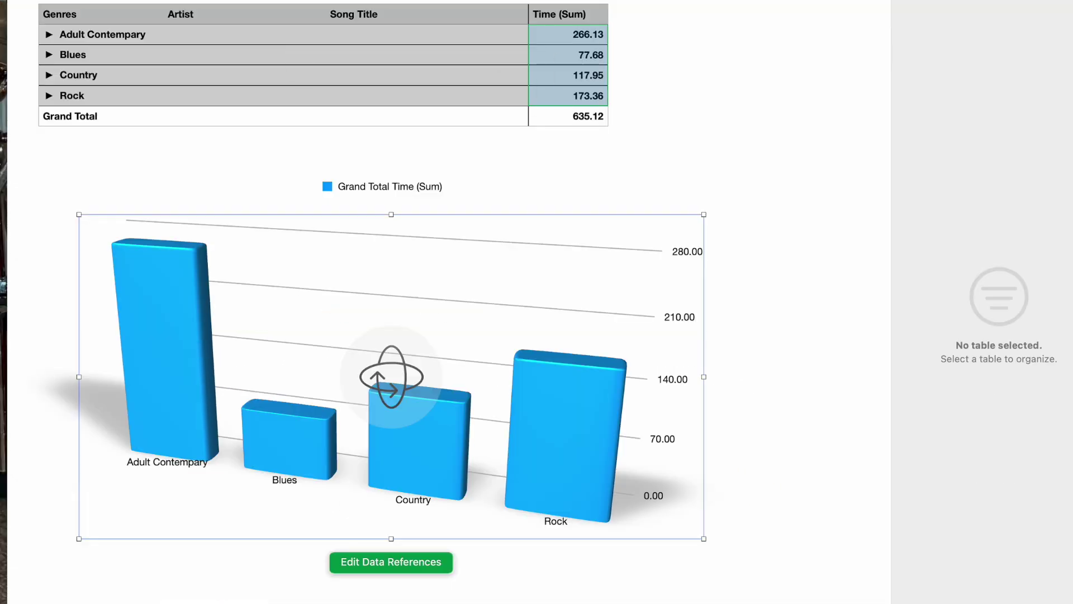
drag(404, 387, 414, 325)
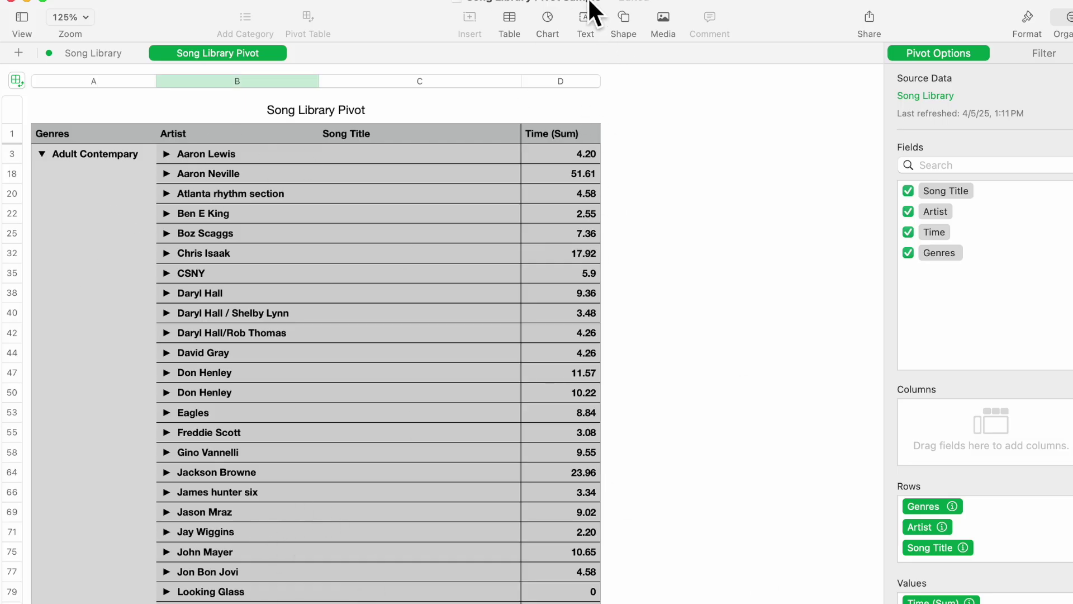
Step: Insert a 3D pie chart of genre time shares, resize it, and move it left beside the pivot table
click(555, 22)
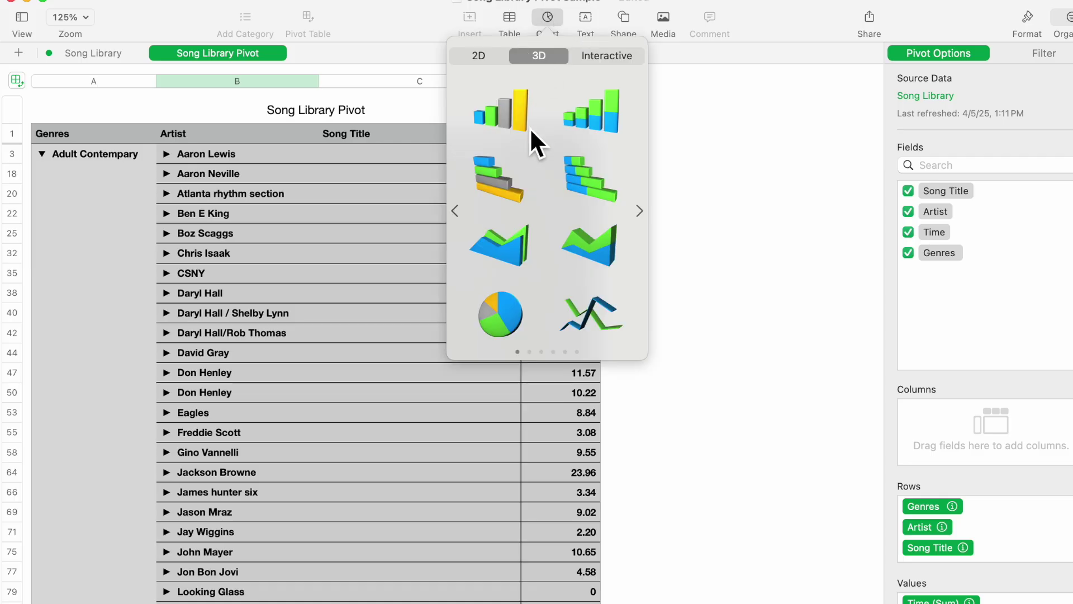
click(512, 328)
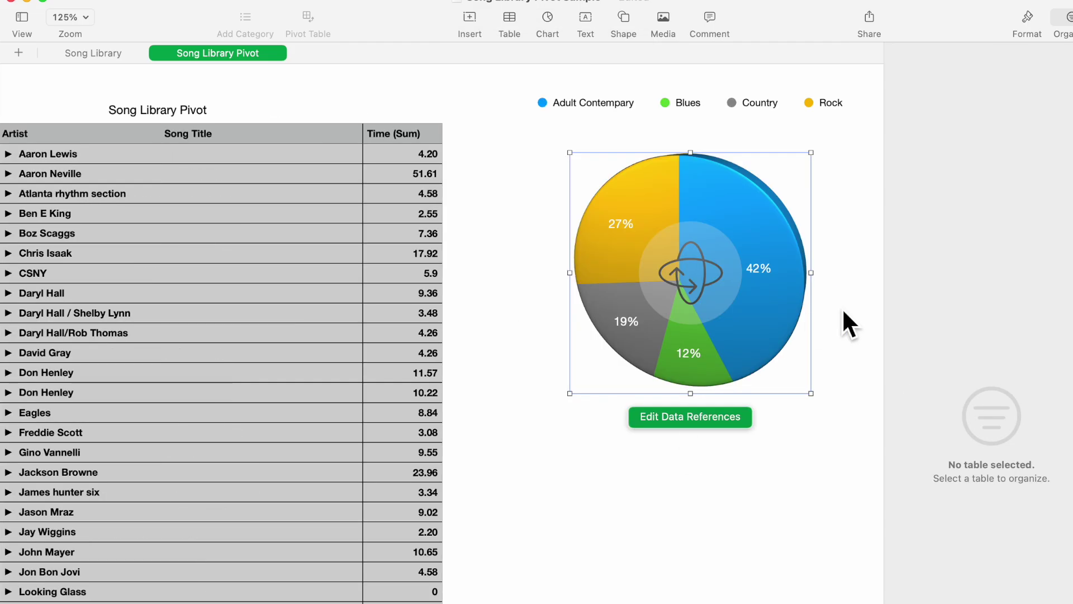
click(812, 388)
drag(815, 394, 743, 512)
click(729, 153)
drag(576, 195, 545, 213)
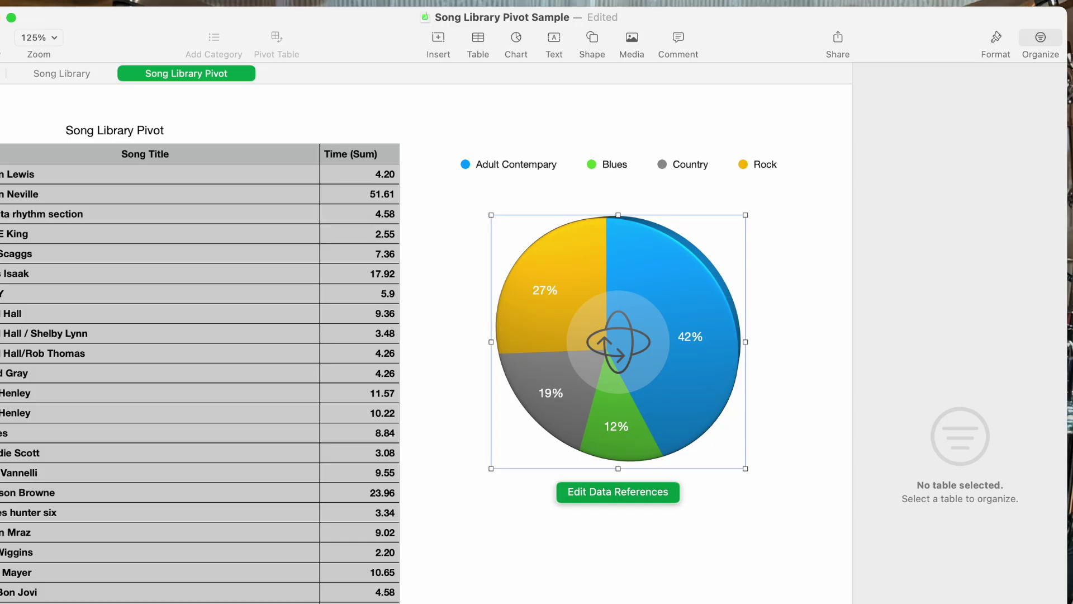
Step: Delete the 3D pie chart, leaving only the genre-grouped pivot table on the sheet
scroll(425, 336, left, 5)
scroll(425, 335, down, 10)
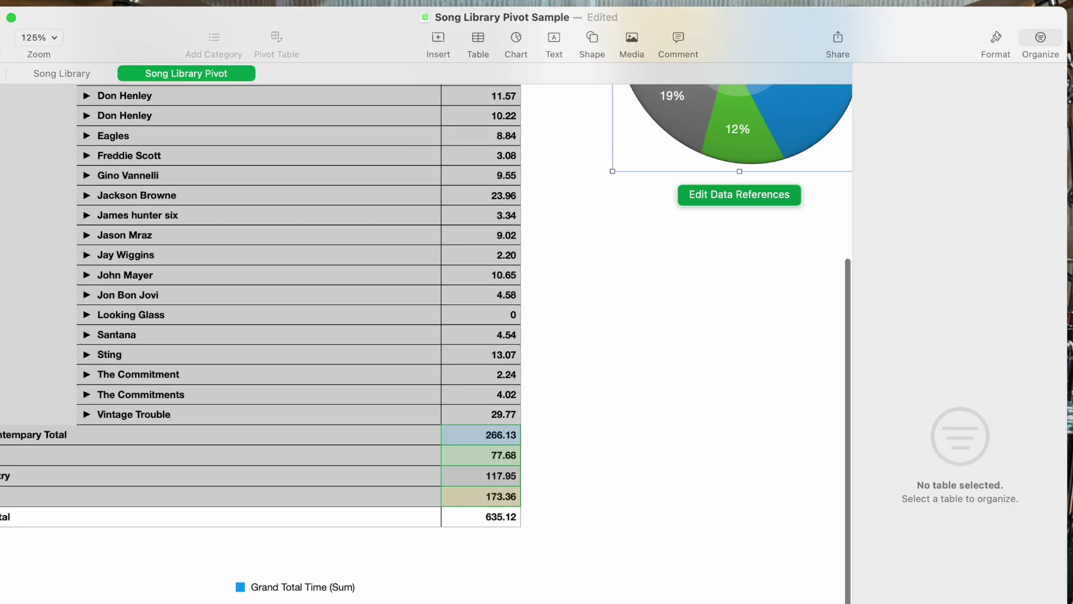
scroll(737, 447, up, 10)
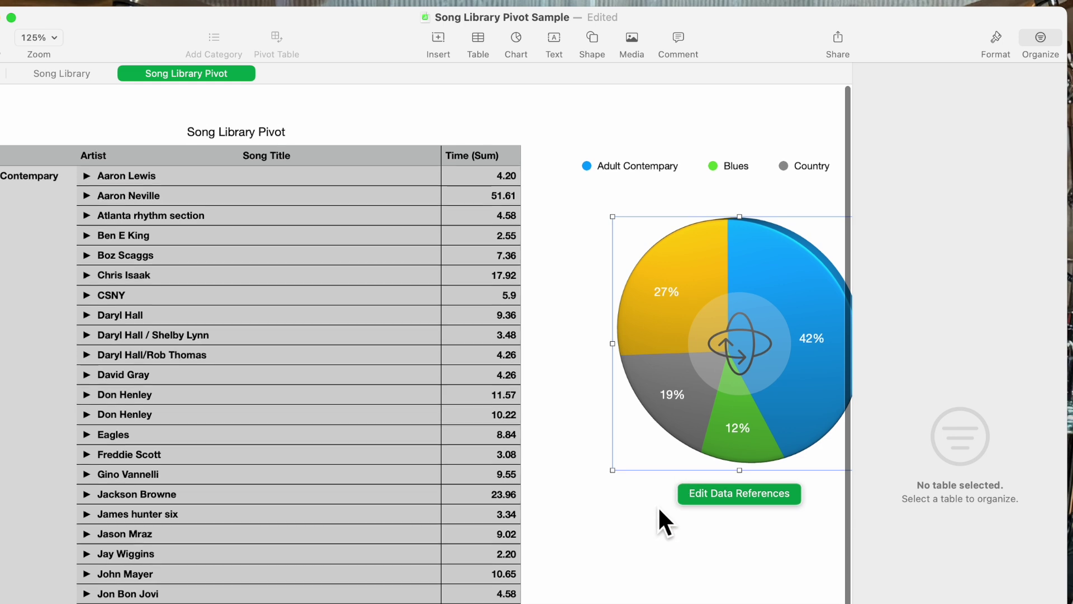
scroll(646, 496, right, 3)
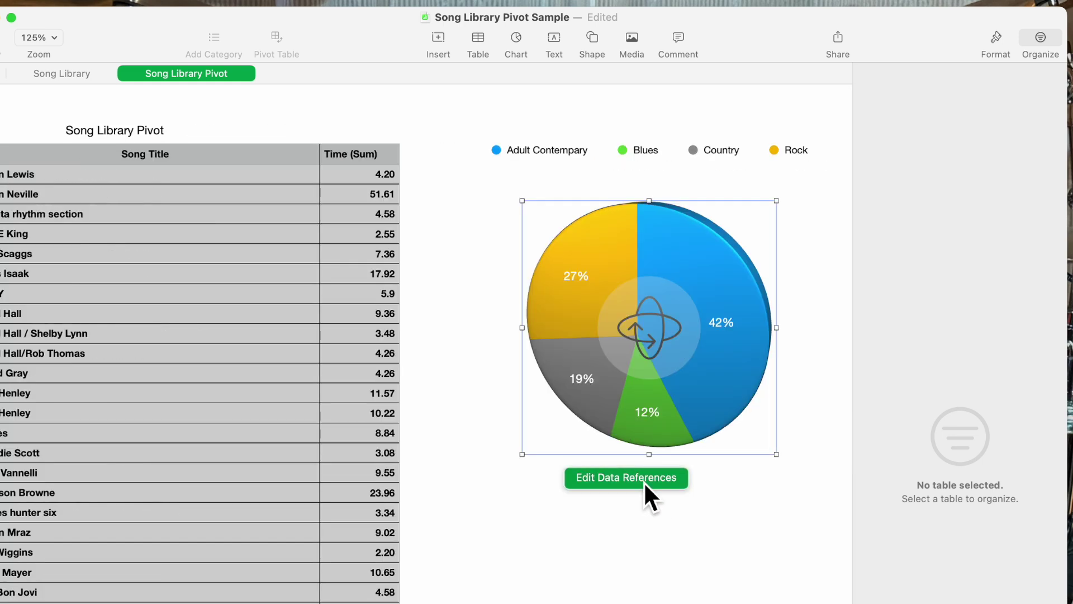
key(Delete)
scroll(586, 291, left, 3)
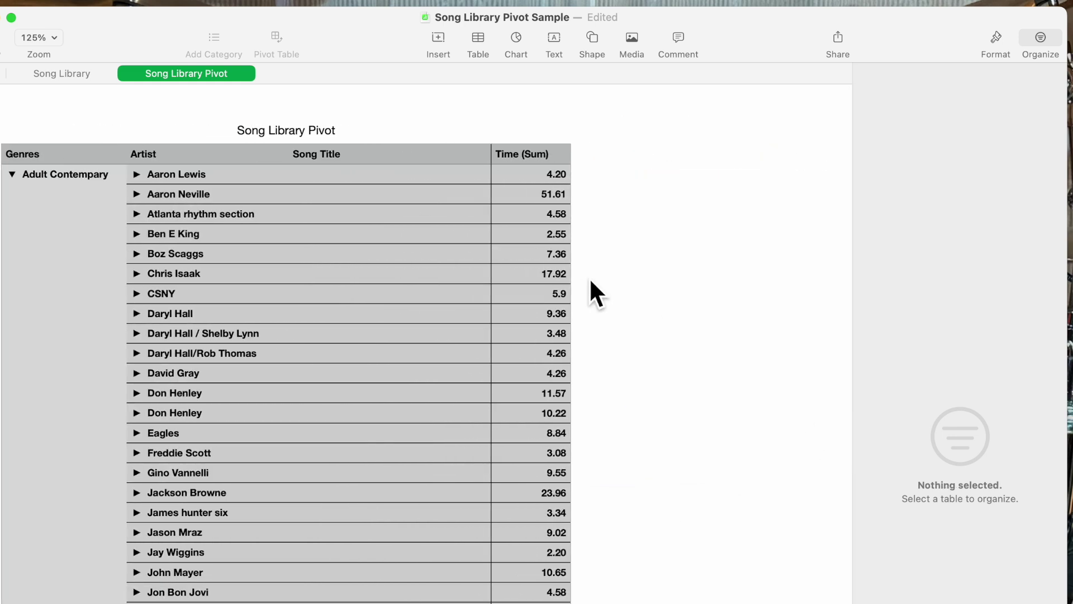